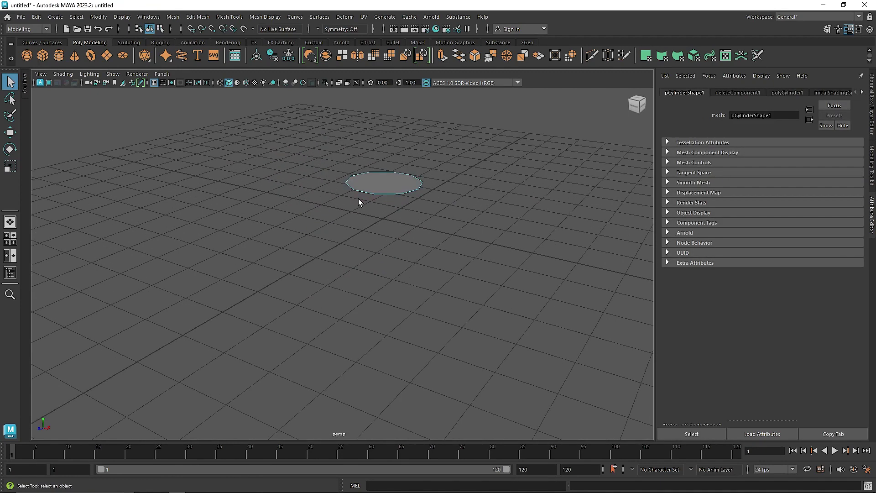
Step: Extrude the disc's border edges outward by about 0.253 with Keep Faces Together off, scaling them to about 0.534 into tapered teeth
right_drag(367, 174, 367, 127)
key(ctrl+e)
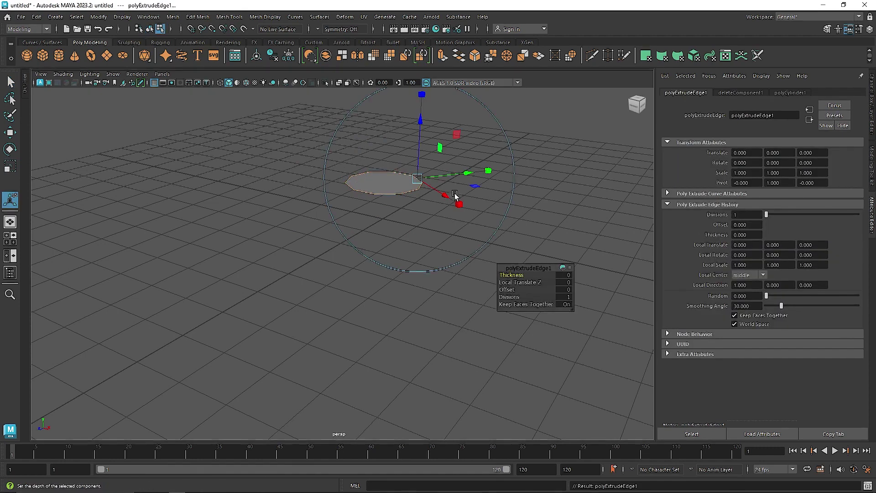
drag(445, 180, 460, 176)
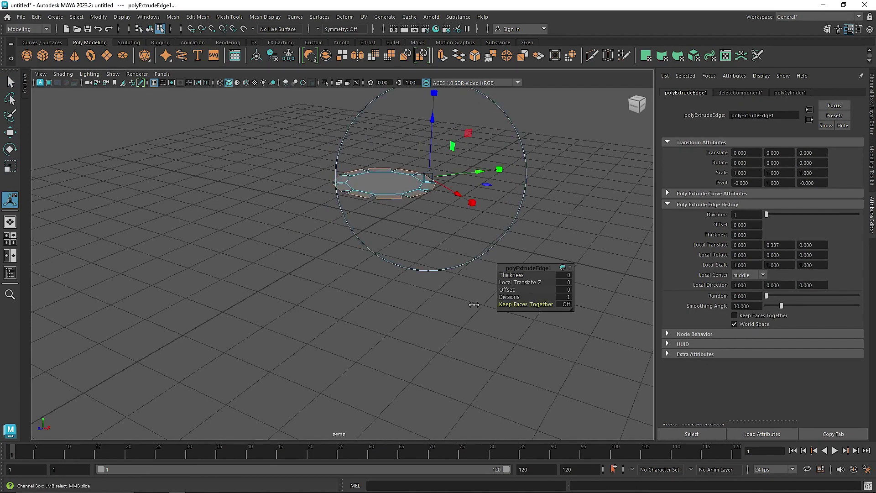
drag(429, 176, 403, 220)
key(f)
scroll(403, 221, down, 3)
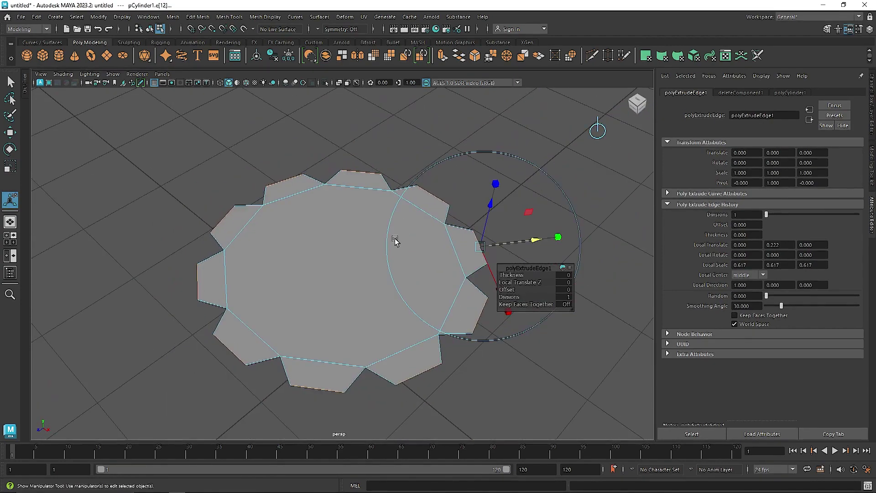
drag(504, 245, 509, 247)
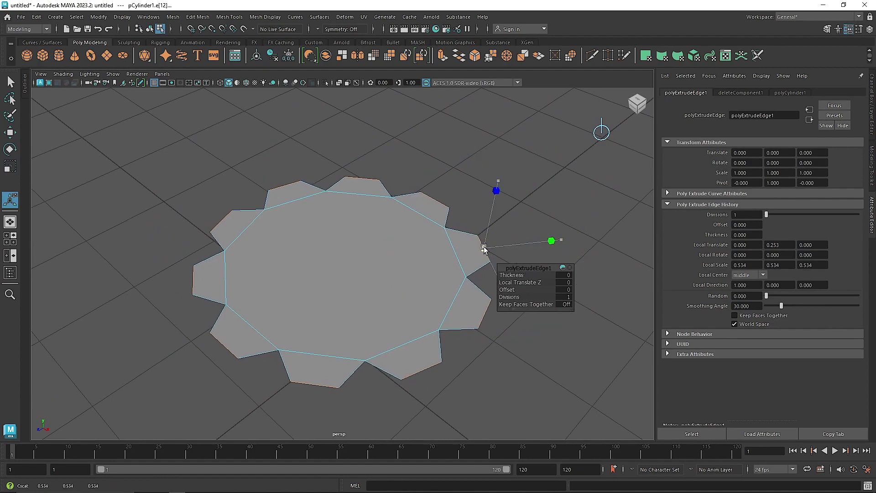
alt+drag(324, 221, 313, 229)
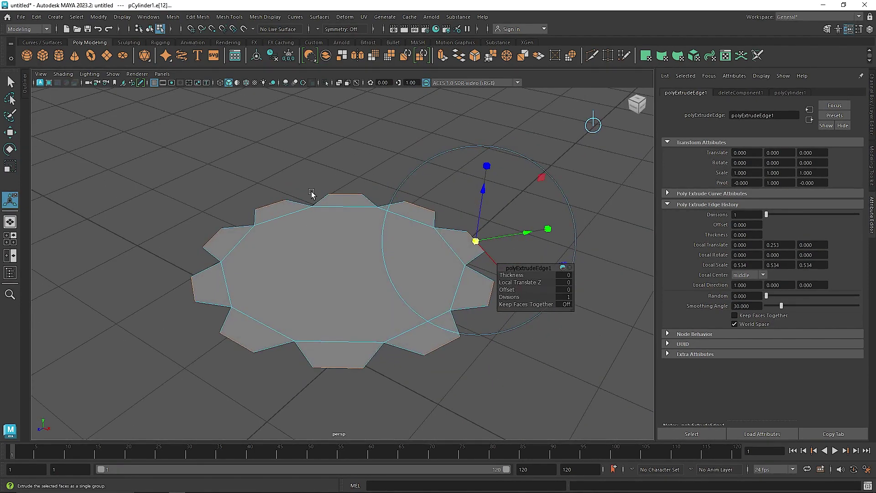
Step: Inset the disc's central face by extruding it with a scale of about 0.667, and delete the inner face
right_click(357, 142)
click(360, 168)
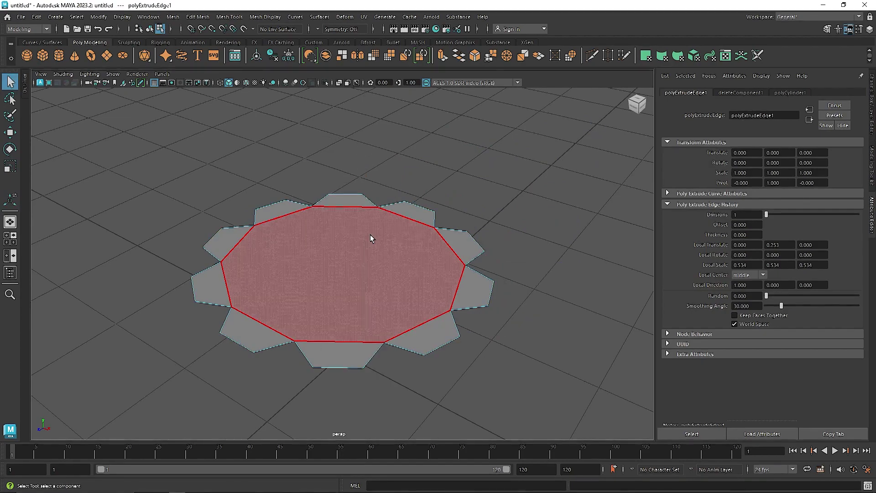
click(363, 254)
key(ctrl+e)
click(342, 190)
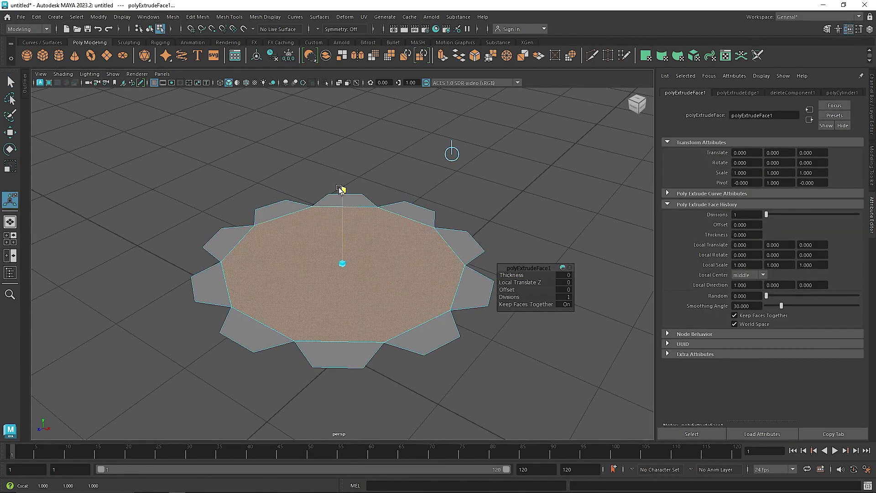
drag(343, 263, 333, 266)
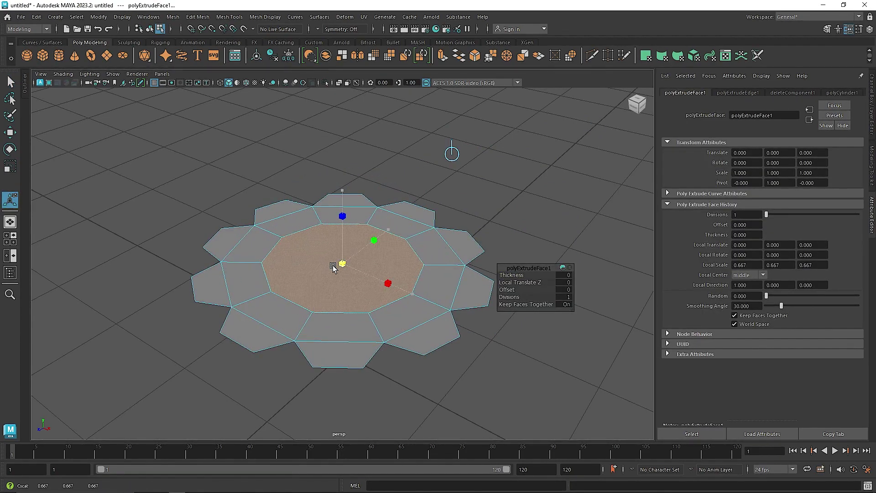
key(Delete)
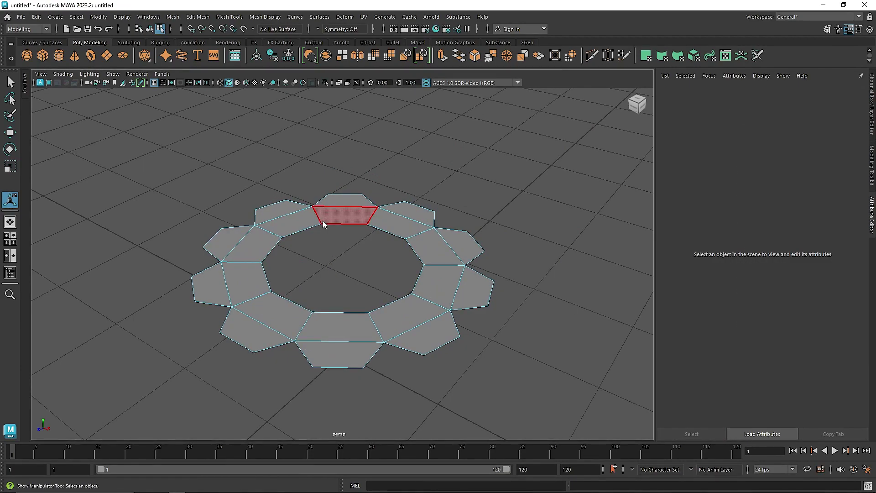
Step: Return the toothed ring to object mode, center its pivot, delete its construction history, and freeze its transformations
right_drag(322, 222, 354, 204)
mouse_move(354, 242)
alt+mouse_down()
mouse_move(382, 203)
mouse_move(361, 255)
mouse_move(377, 245)
mouse_move(365, 251)
alt+mouse_up()
scroll(361, 256, down, 8)
key(w)
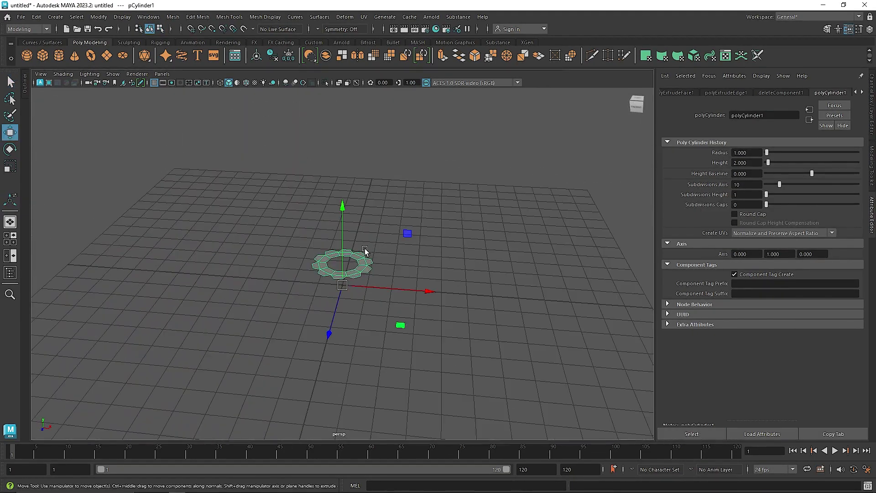
click(258, 54)
click(274, 54)
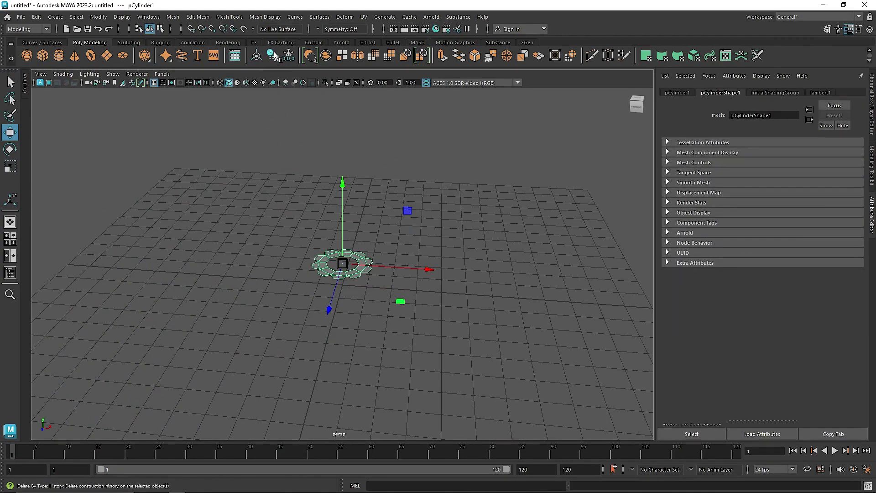
click(288, 56)
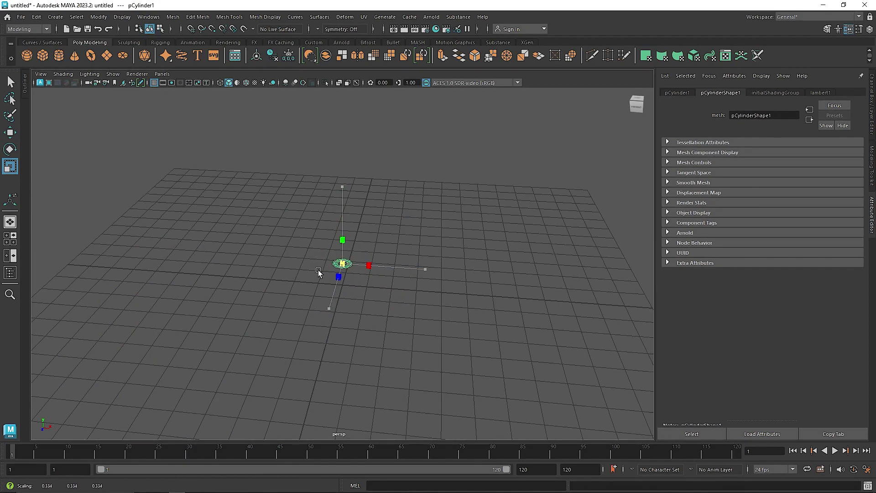
Step: Move the scaled-down toothed ring along negative X to about -9.07, away from the grid's center, and deselect it
key(w)
drag(387, 267, 262, 264)
drag(182, 256, 174, 255)
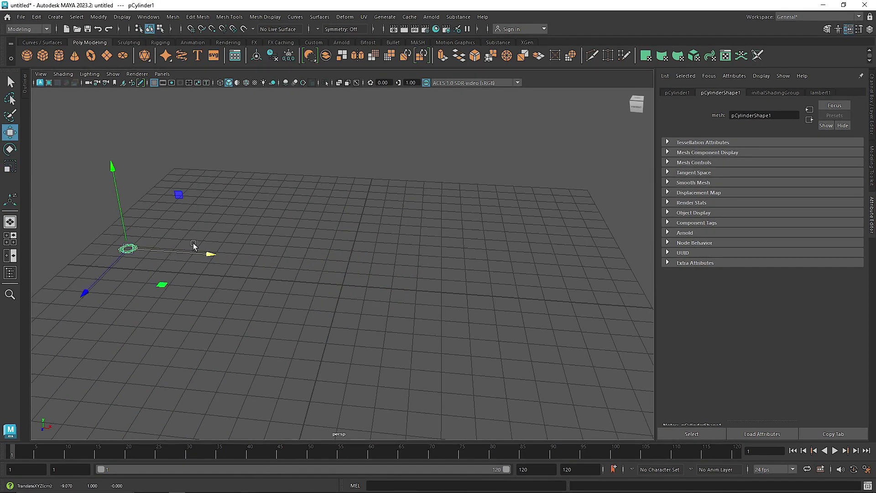
click(185, 170)
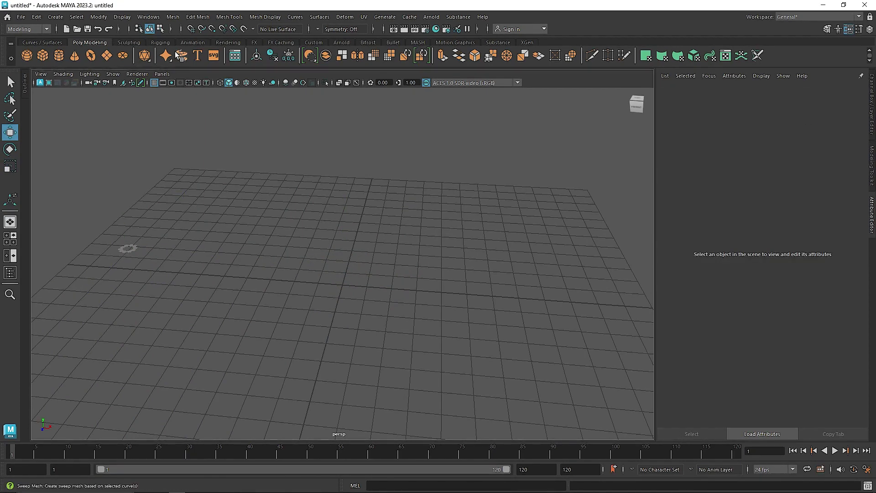
Step: Draw an open spiral curve on the grid around the origin with the CV Curve Tool
click(55, 17)
mouse_move(86, 88)
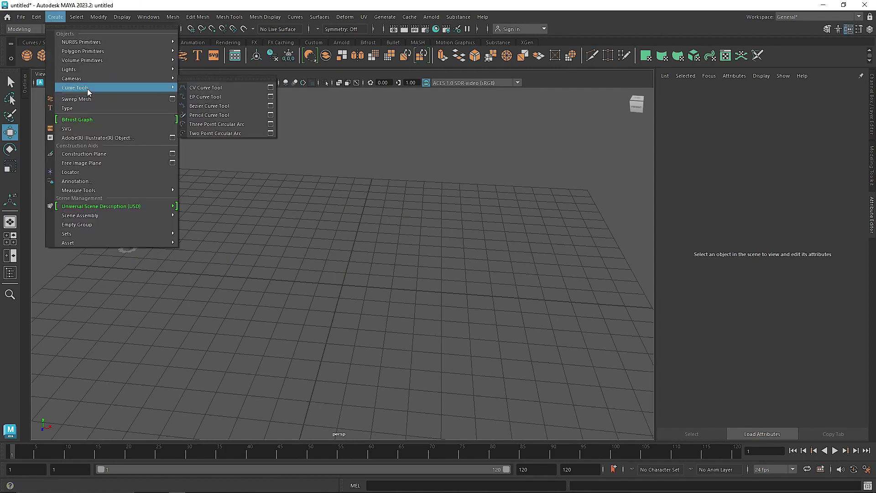
click(197, 93)
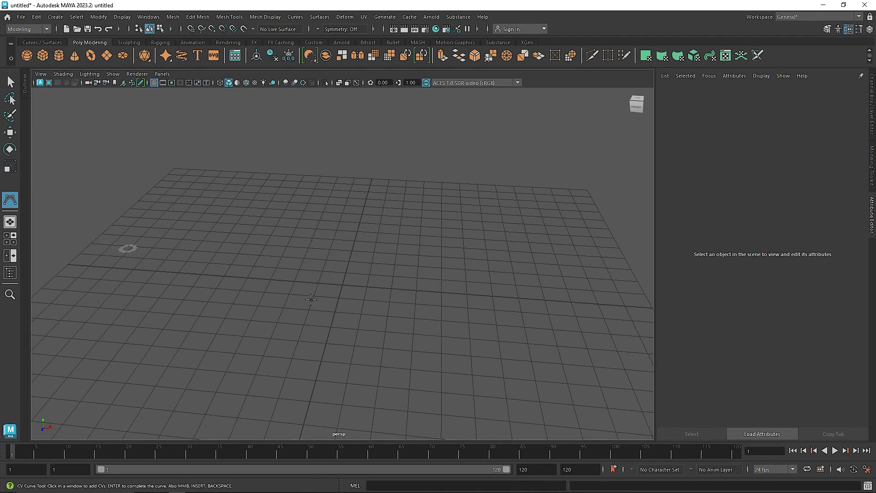
click(290, 317)
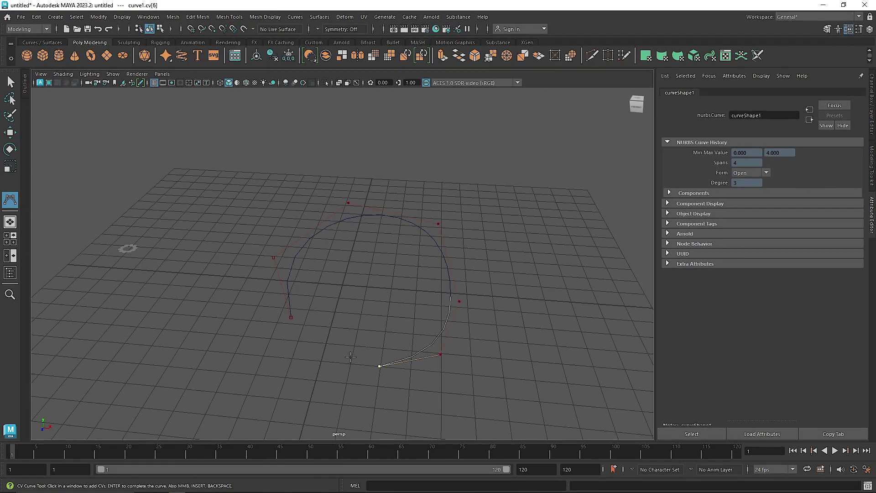
click(324, 317)
click(339, 278)
click(399, 267)
click(416, 282)
alt+drag(359, 326, 346, 281)
click(11, 83)
Step: Show the curve's control vertices, lower the outer starting vertex below the grid, and adjust the height of its neighbour
right_drag(304, 253, 217, 251)
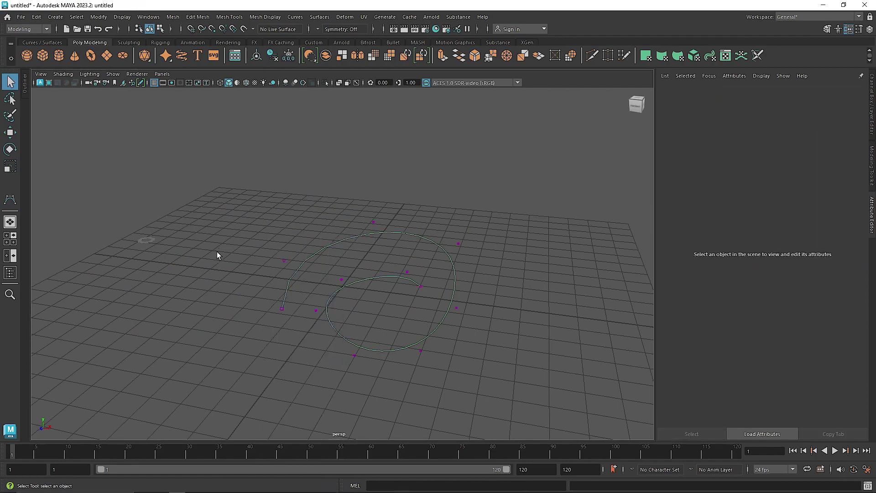
alt+drag(291, 303, 254, 293)
key(w)
drag(280, 263, 272, 296)
key(q)
key(w)
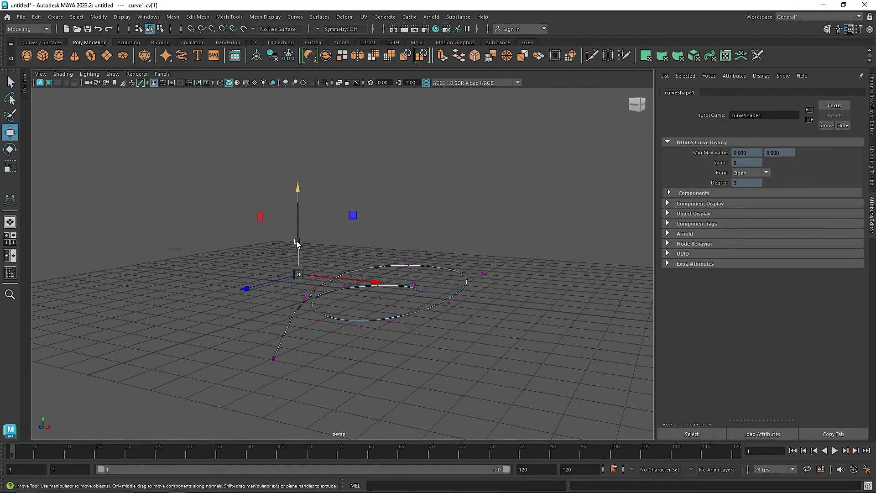
drag(298, 240, 299, 260)
alt+drag(364, 297, 392, 304)
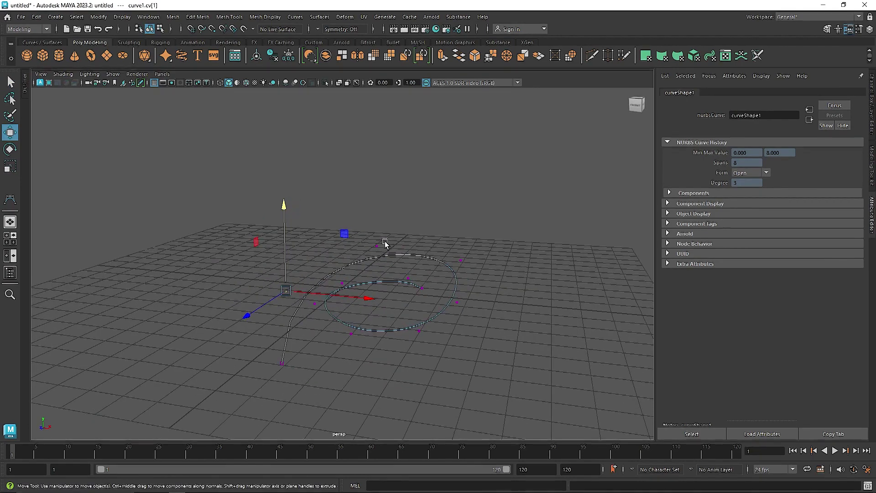
Step: Raise the control vertices along the far side of the curve's outer loop above the grid
drag(366, 235, 385, 268)
drag(377, 224, 377, 203)
drag(446, 242, 462, 217)
drag(358, 202, 377, 195)
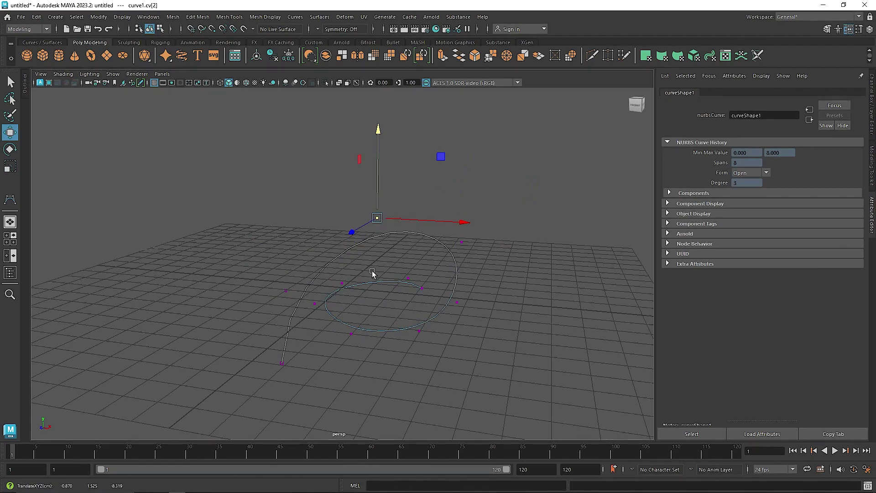
Step: Lower the control vertices at the curve's inner end below the grid and adjust the nearby vertices to smooth the descent
drag(396, 273, 425, 296)
drag(415, 245, 427, 345)
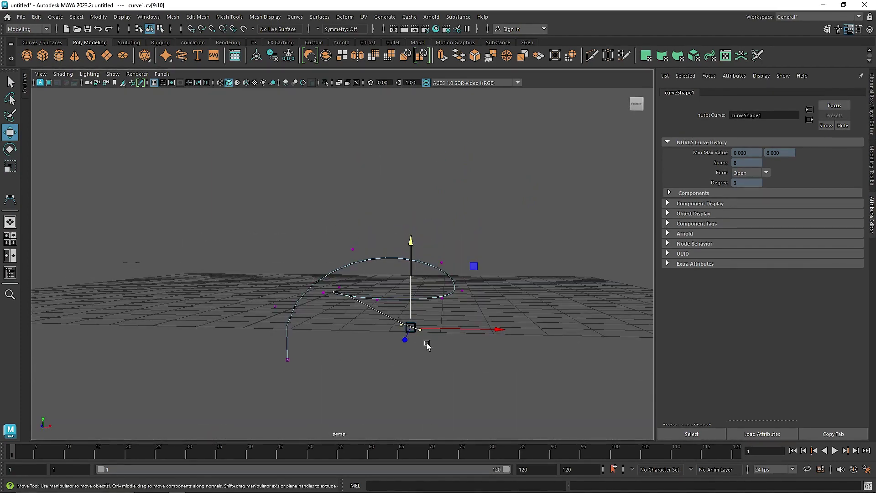
click(341, 289)
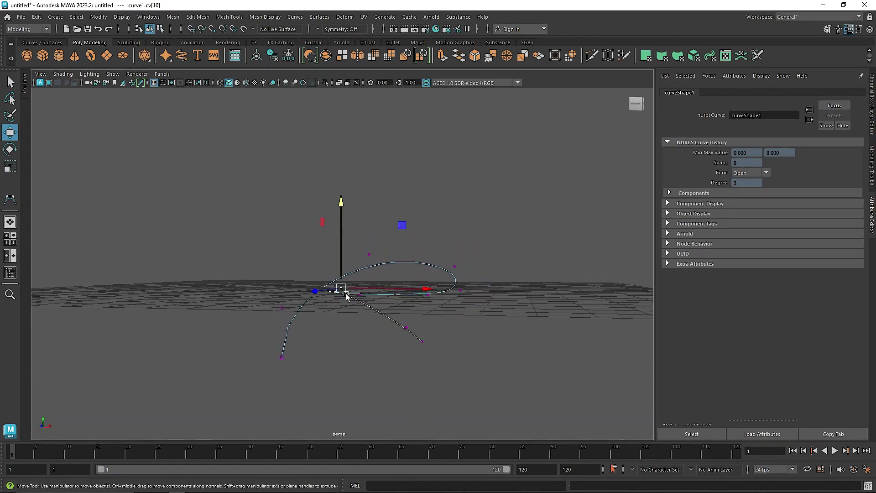
alt+drag(346, 294, 387, 269)
click(322, 295)
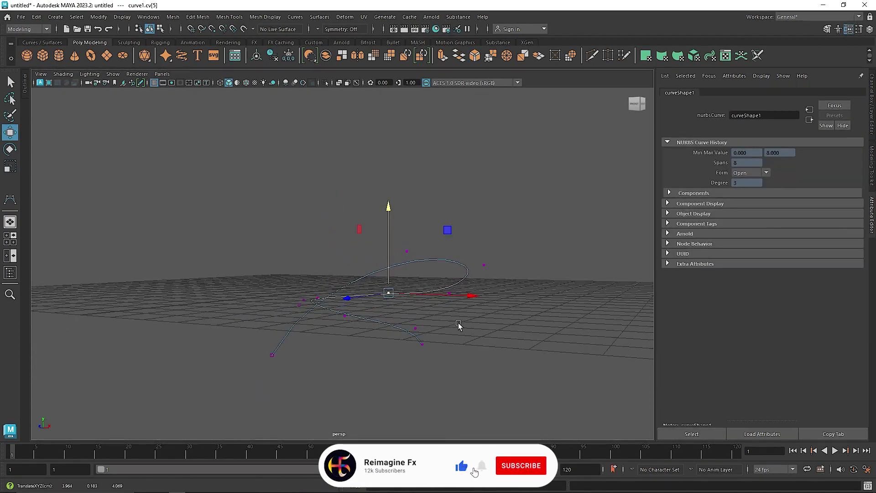
Step: Refine the heights of the curve's outer-loop control vertices, raising the ones at the top to form a taller arch
drag(458, 322, 449, 250)
mouse_move(488, 295)
alt+mouse_down()
mouse_move(443, 303)
mouse_move(493, 298)
alt+mouse_up()
drag(432, 266, 440, 246)
click(507, 263)
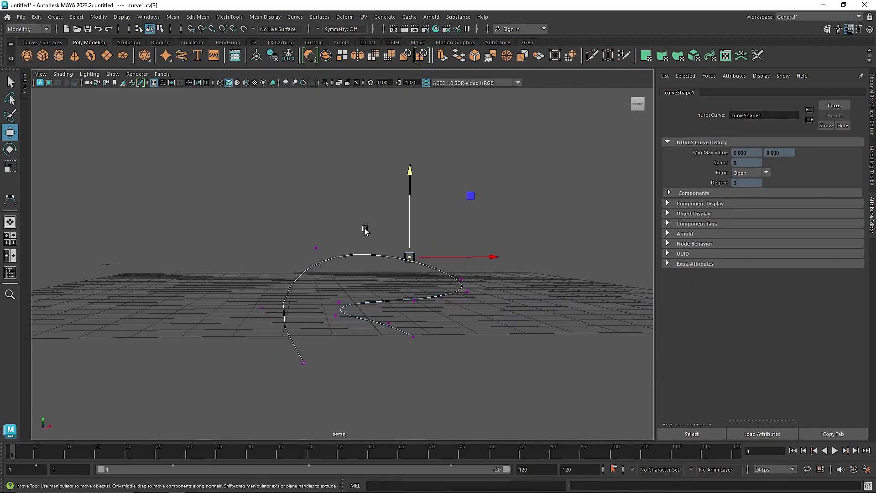
drag(304, 237, 334, 262)
drag(314, 214, 315, 210)
alt+drag(351, 254, 339, 311)
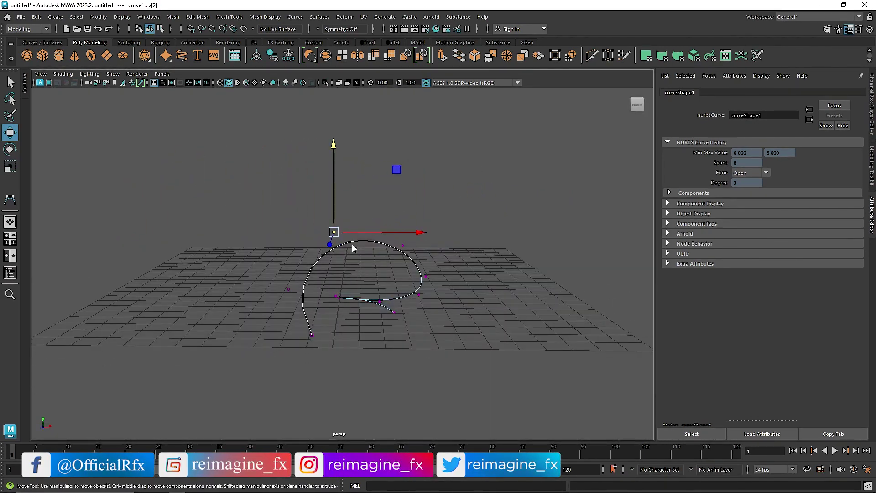
Step: Return to object mode, create a sweep mesh along the looping curve, and hide the viewport grid
alt+drag(352, 245, 256, 267)
click(324, 264)
click(206, 257)
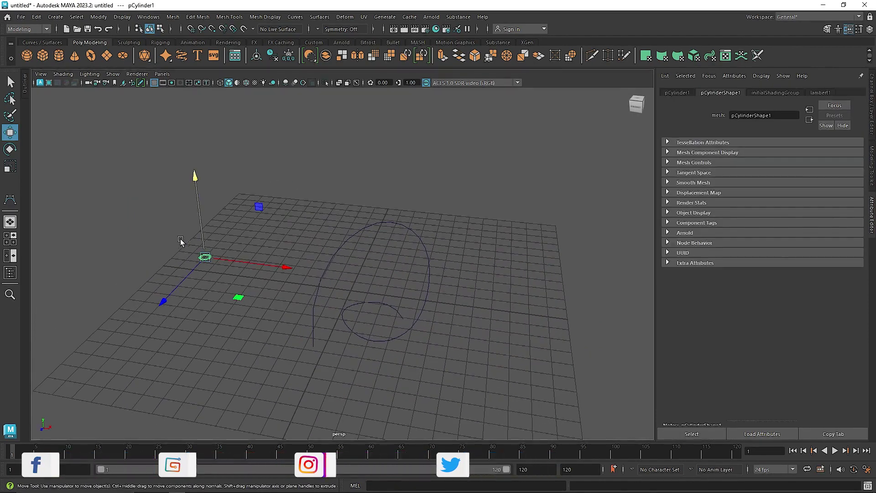
drag(333, 214, 363, 269)
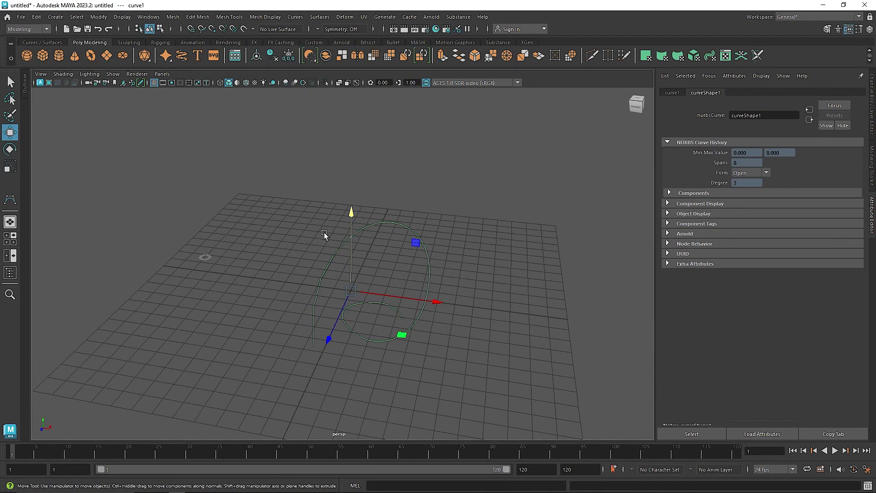
click(181, 58)
alt+drag(362, 245, 353, 292)
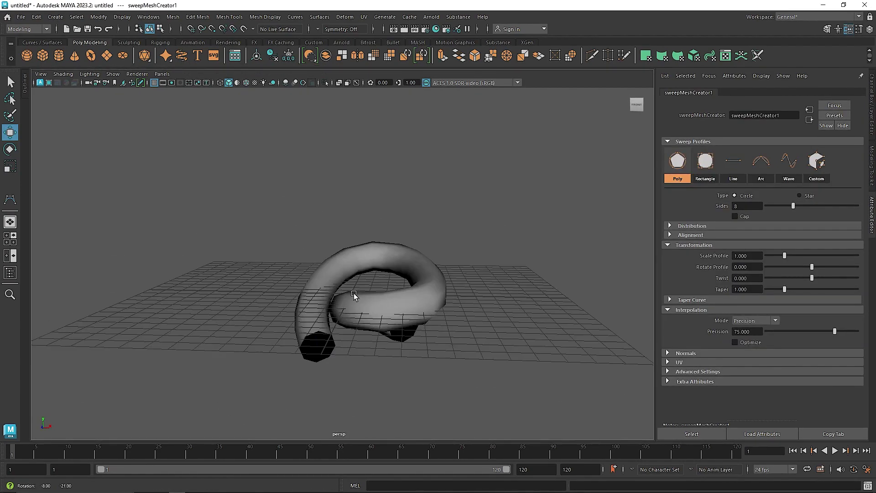
click(154, 83)
alt+drag(335, 229, 333, 250)
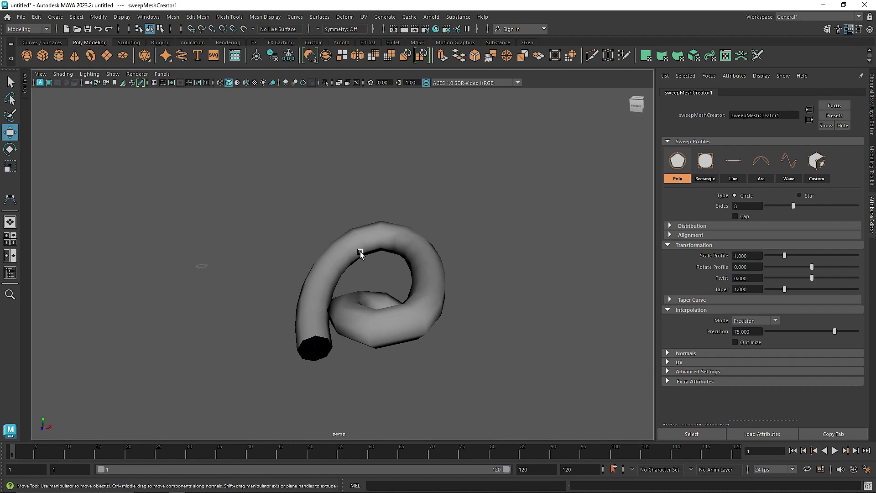
alt+drag(244, 268, 212, 284)
Step: Switch the sweep mesh to a custom profile of type Poly Object and assign the small toothed ring as its profile
click(375, 249)
click(341, 229)
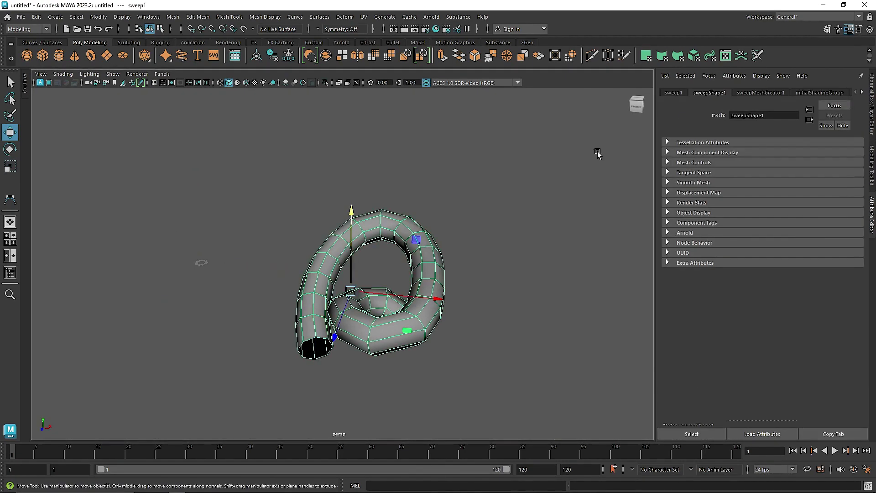
click(761, 93)
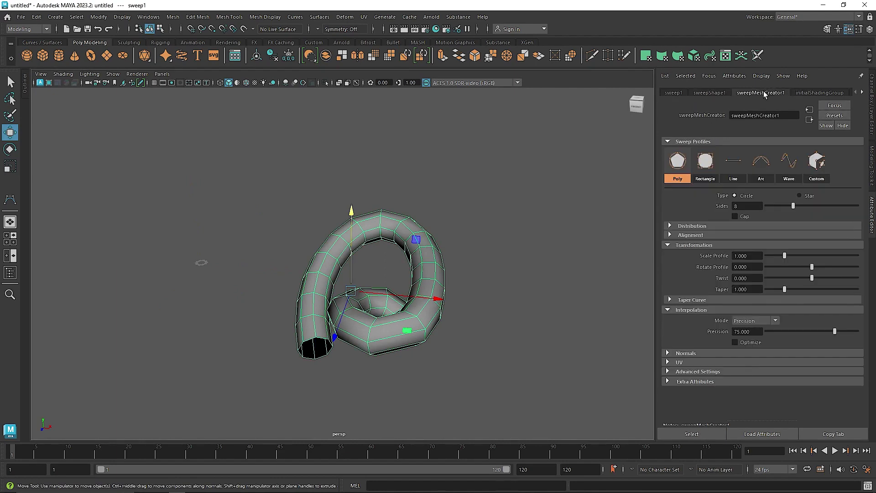
click(817, 161)
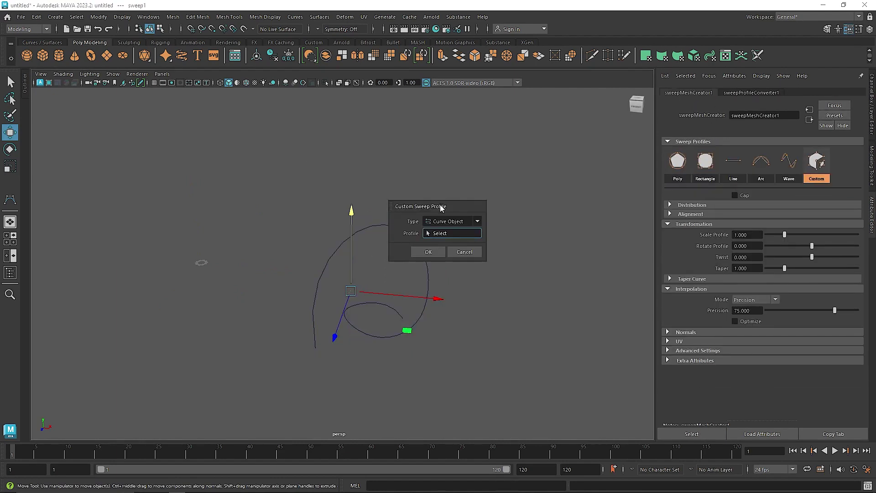
drag(441, 207, 325, 147)
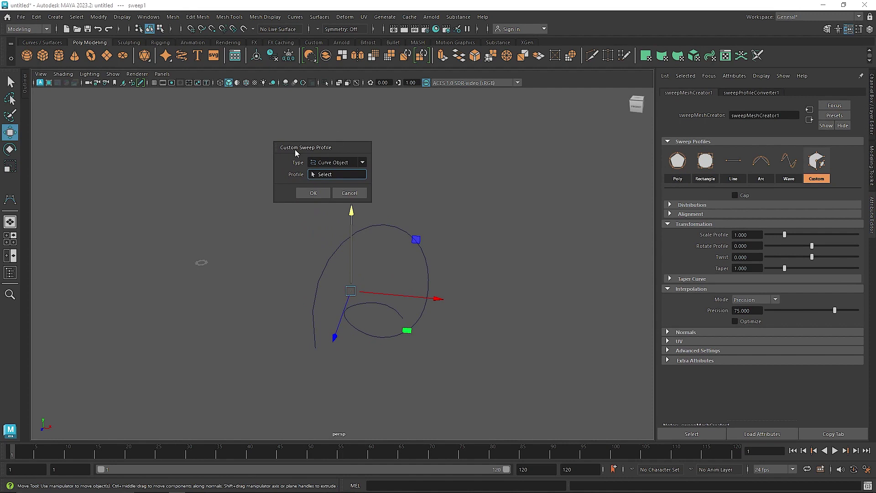
click(330, 164)
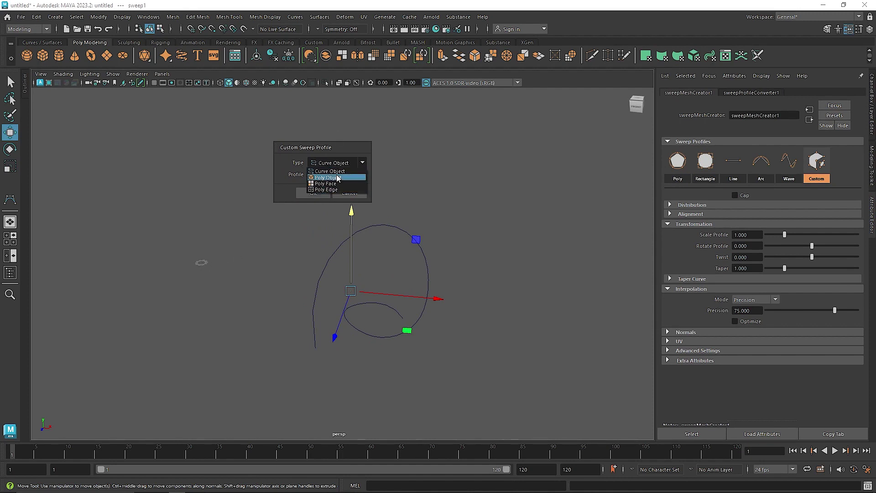
click(337, 178)
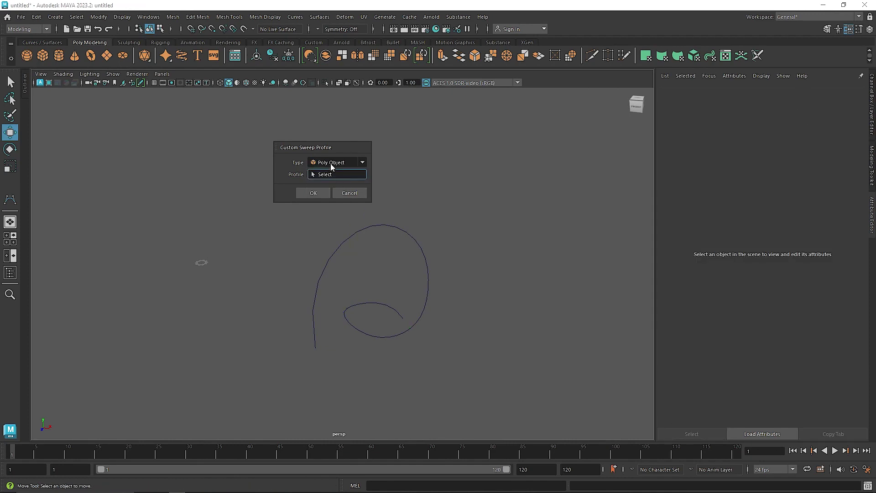
click(203, 264)
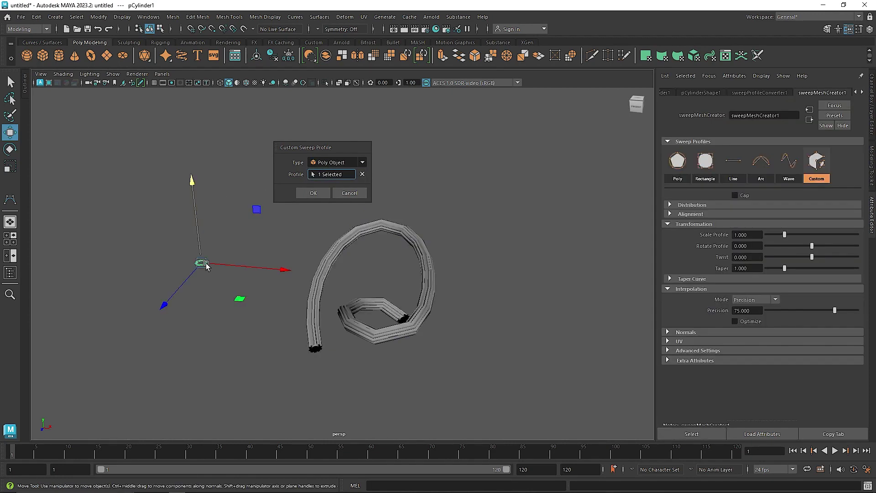
alt+drag(279, 284, 343, 303)
click(314, 192)
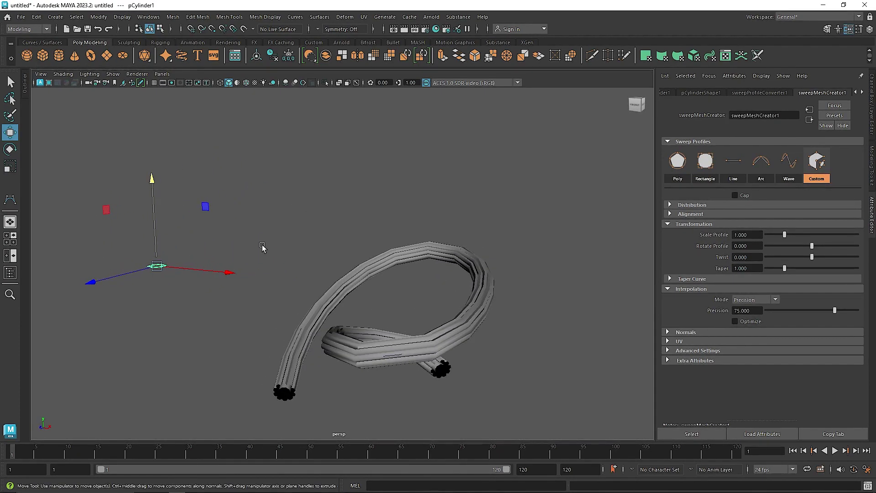
Step: Set the swept tube's interpolation precision to 90.863 for a smoother loop
drag(348, 228, 410, 277)
alt+middle_drag(409, 277, 398, 226)
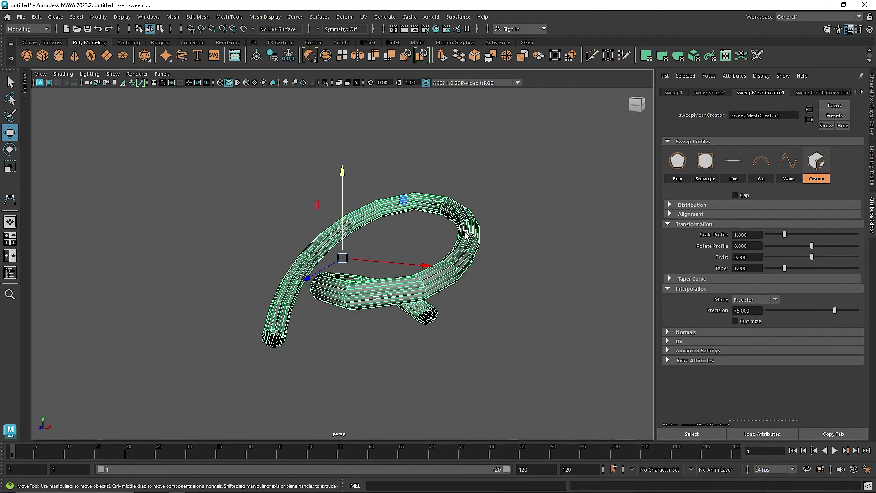
alt+drag(325, 322, 369, 342)
scroll(364, 317, down, 3)
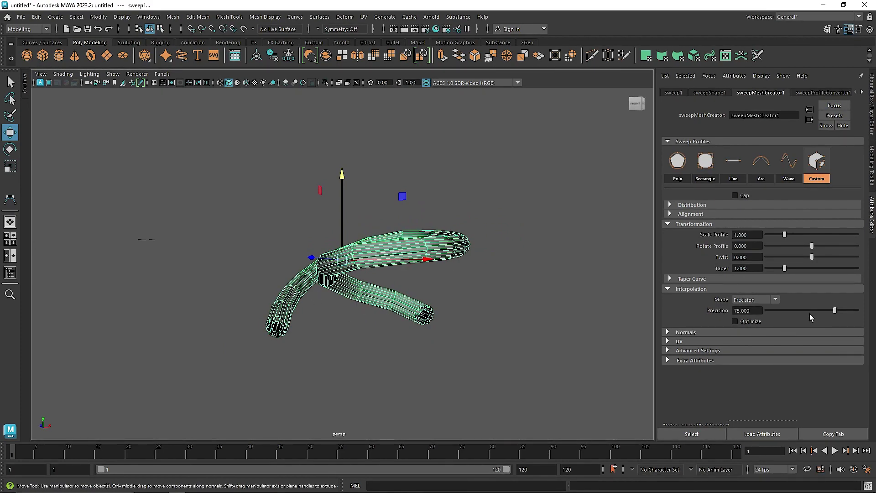
drag(836, 310, 848, 310)
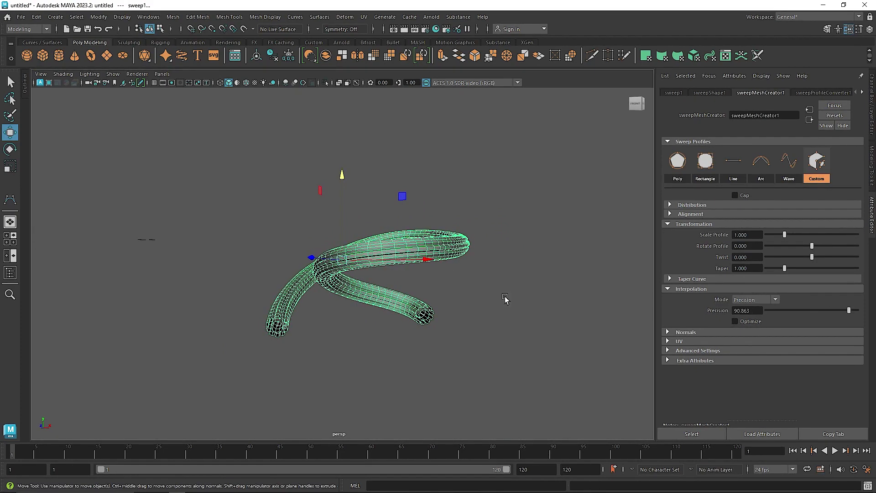
mouse_move(327, 287)
alt+mouse_down()
mouse_move(323, 313)
mouse_move(397, 301)
mouse_move(332, 298)
alt+mouse_up()
click(322, 313)
scroll(366, 342, up, 4)
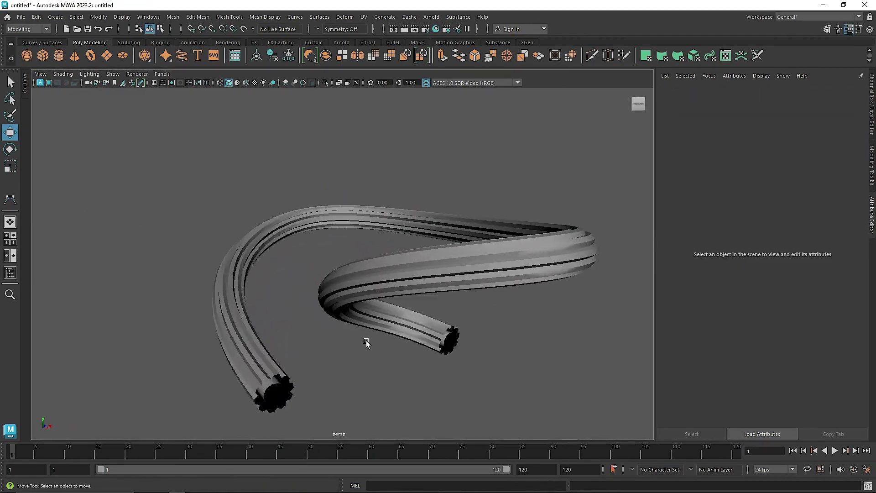
Step: Try capping the ends of the toothed sweep and turn the caps off again
alt+drag(366, 343, 358, 250)
click(357, 251)
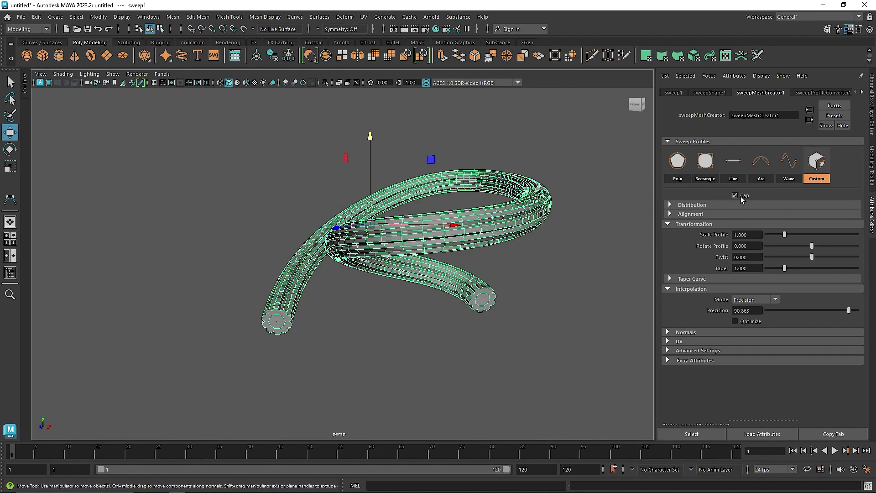
click(446, 342)
alt+drag(445, 342, 455, 323)
click(450, 205)
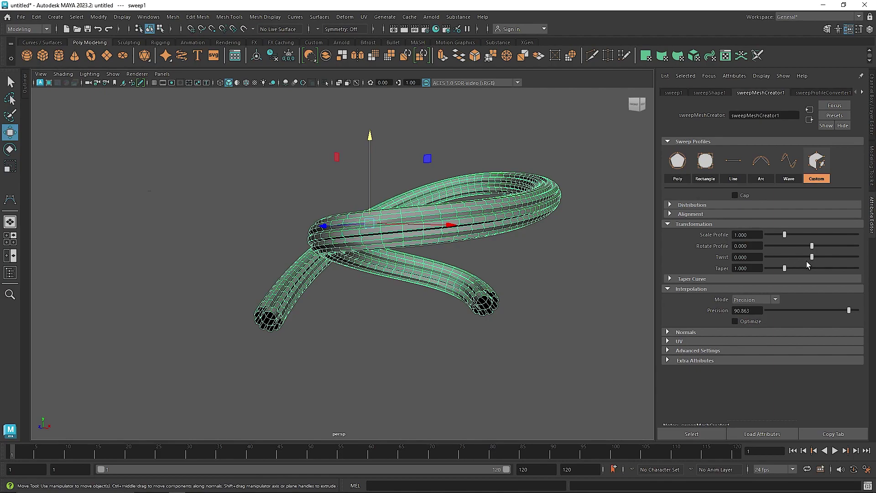
Step: Twist the toothed profile along the curve with a value of 1.431
drag(812, 257, 843, 258)
click(609, 303)
alt+drag(263, 231, 266, 260)
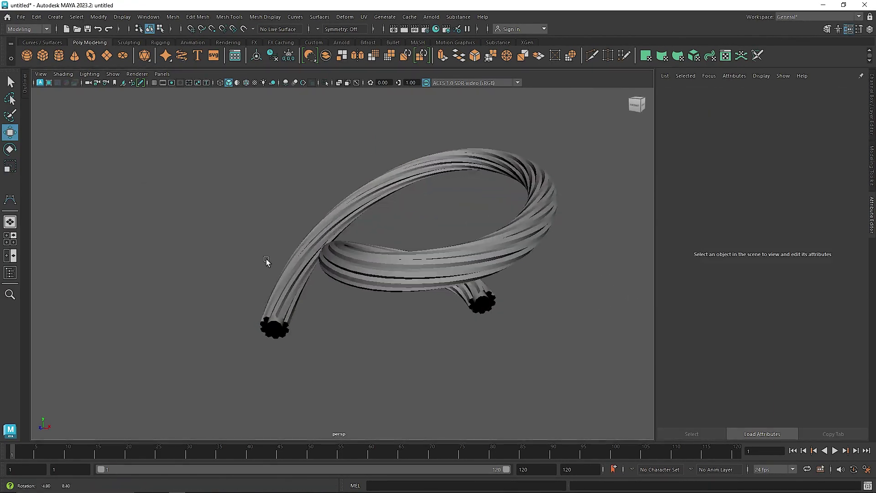
alt+drag(187, 209, 194, 225)
Step: Thin the toothed sweep by setting its scale profile to 0.482
drag(144, 131, 121, 157)
key(r)
alt+drag(332, 248, 339, 217)
click(359, 220)
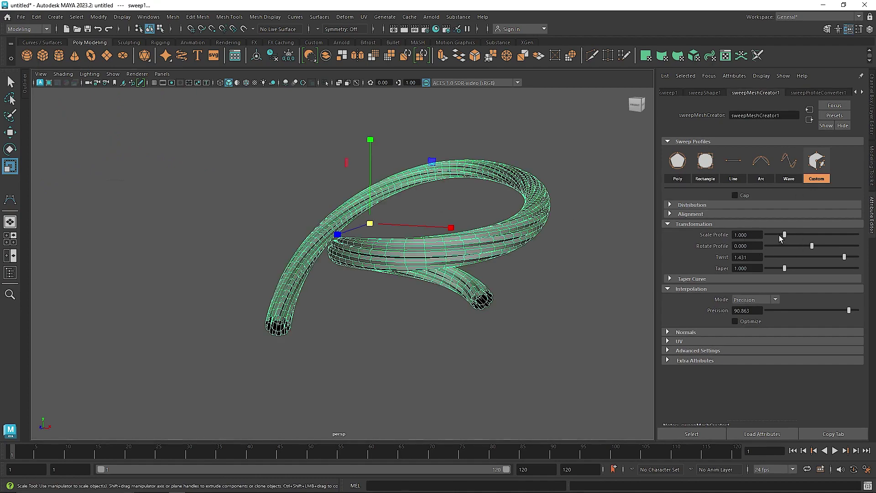
drag(784, 235, 774, 235)
click(471, 306)
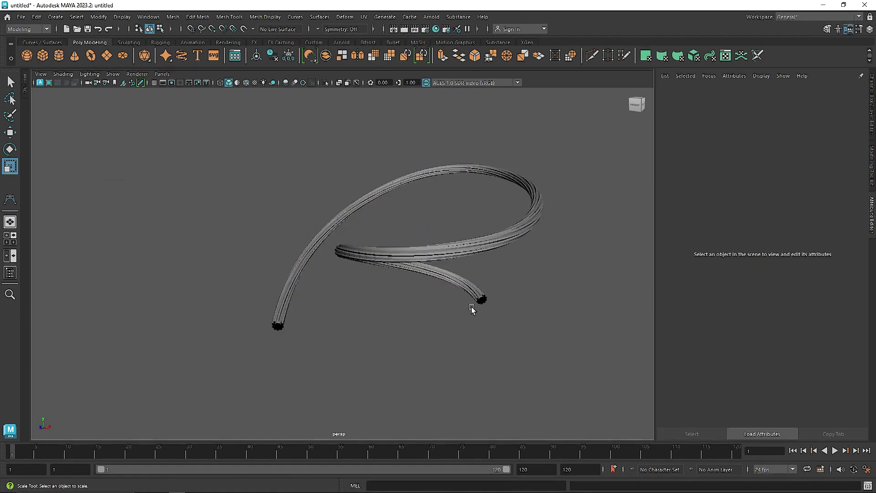
Step: Set the toothed sweep's twist to 2.000
alt+drag(472, 306, 397, 260)
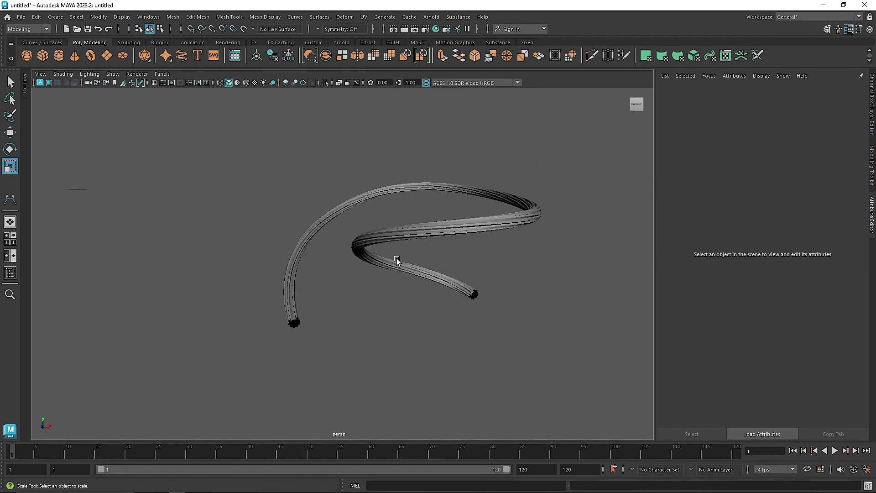
click(426, 227)
drag(834, 257, 831, 257)
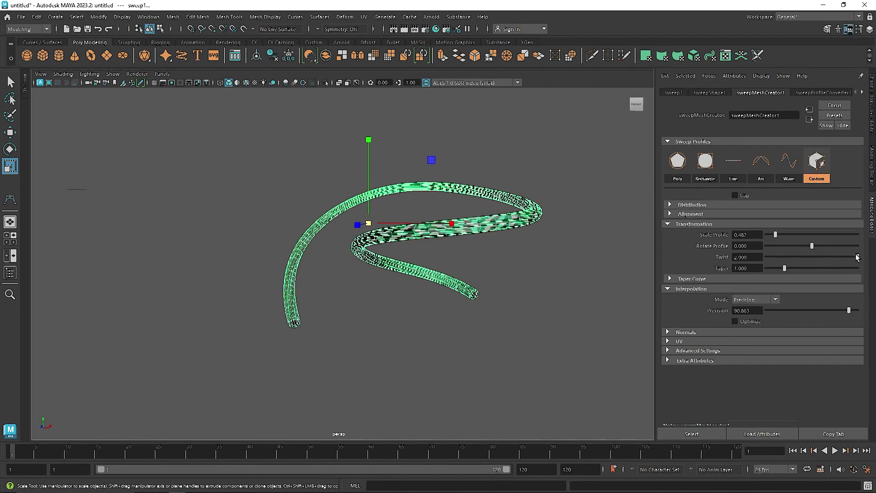
click(242, 273)
alt+drag(242, 273, 283, 292)
scroll(366, 293, down, 4)
Step: Turn on smooth mesh preview for the twisted sweep mesh
click(356, 259)
key(3)
click(357, 311)
Step: Delete the swept mesh and the small toothed ring, keeping the looping curve
drag(141, 106, 395, 297)
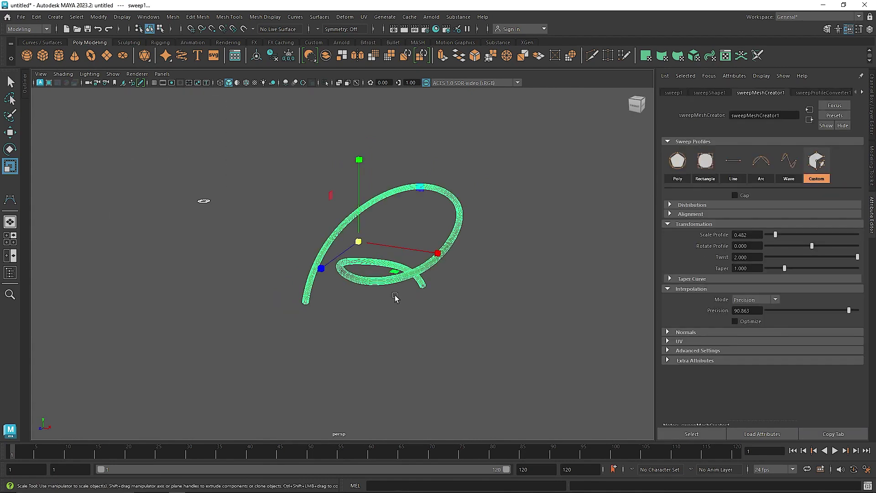
click(369, 308)
click(345, 274)
key(Delete)
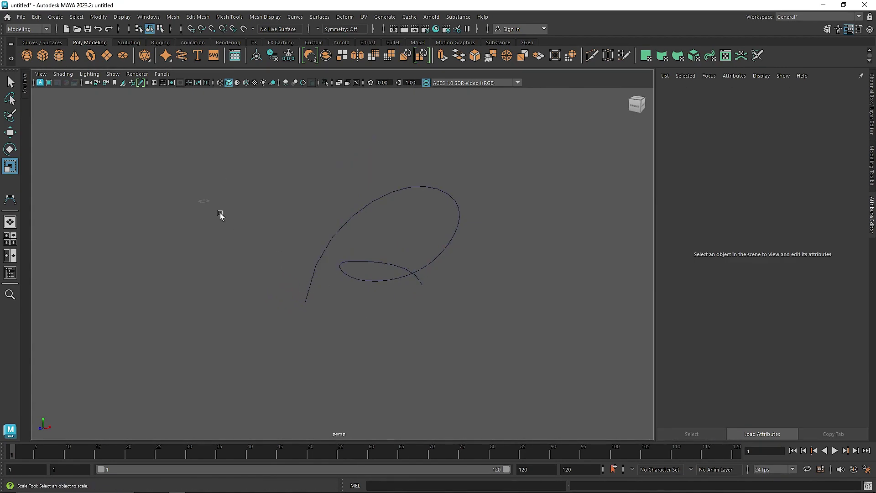
drag(191, 194, 220, 224)
key(Delete)
Step: Select the remaining looping curve and create a new sweep mesh along it
drag(268, 210, 329, 254)
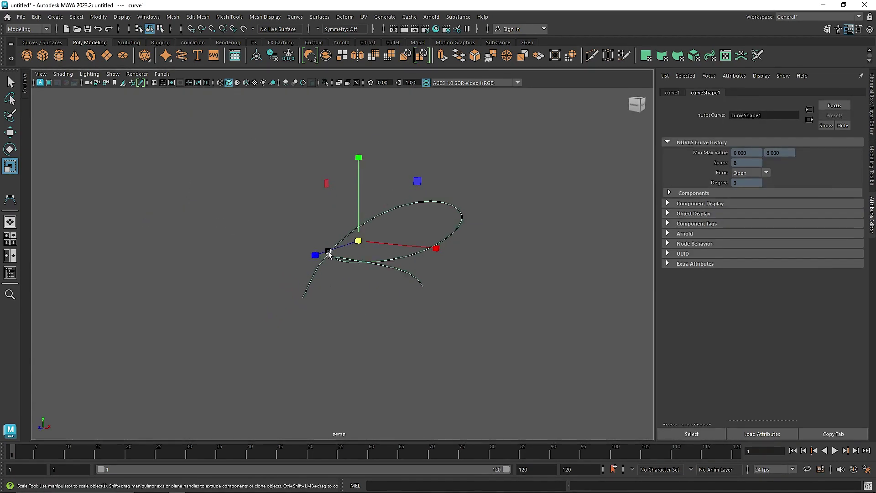
scroll(392, 276, up, 2)
mouse_move(393, 276)
alt+mouse_down()
mouse_move(371, 277)
mouse_move(389, 284)
alt+mouse_up()
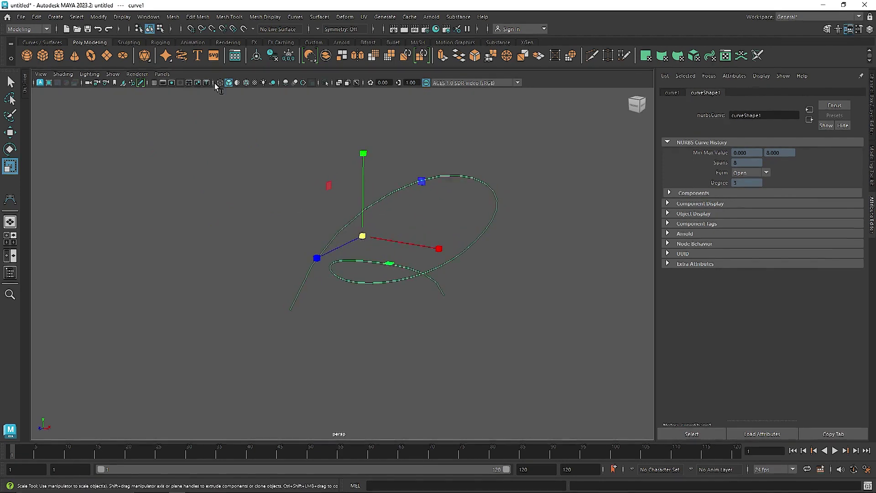
click(54, 18)
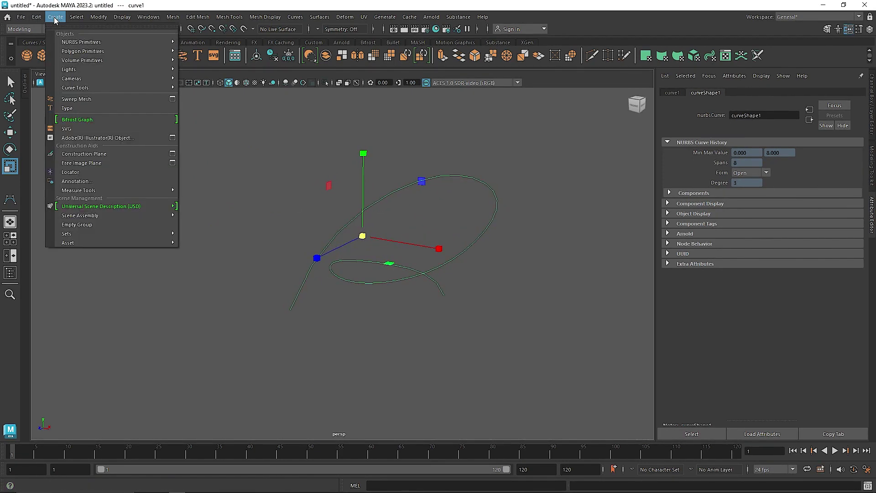
click(126, 97)
alt+drag(452, 229, 424, 228)
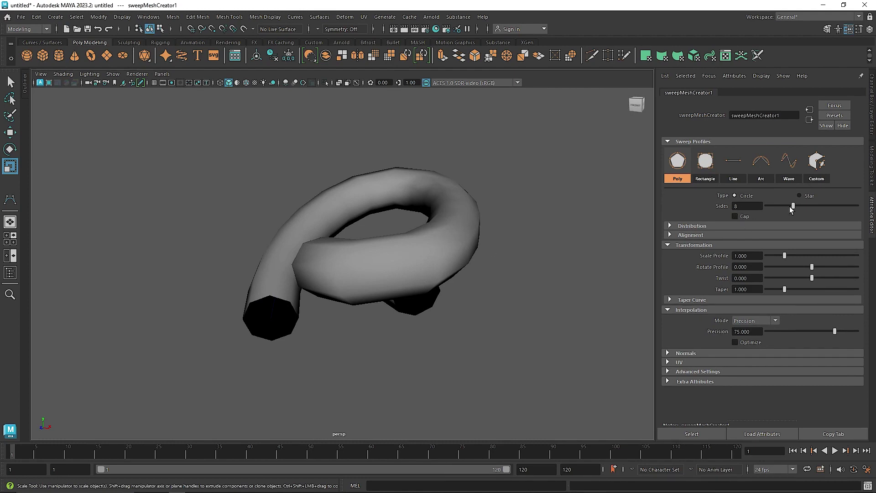
Step: Try 20 and 7 sides on the poly profile, change its type to Star, and set the sides to 8
drag(794, 207, 864, 212)
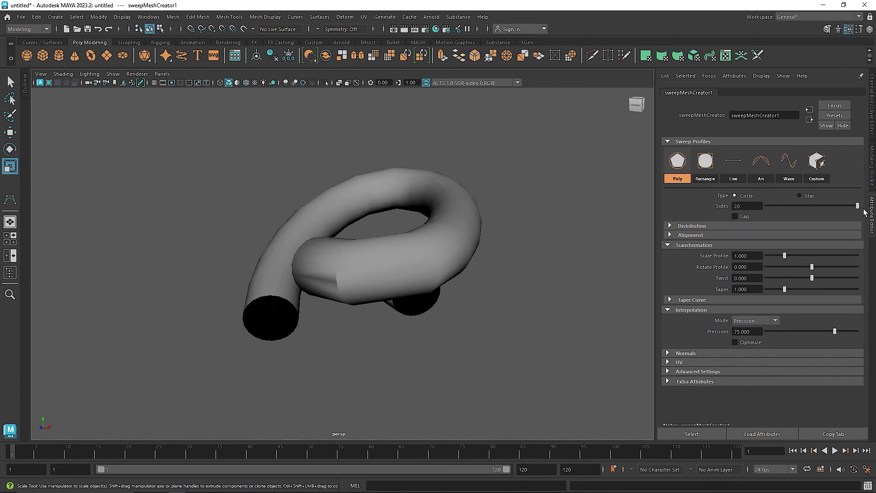
drag(811, 206, 781, 202)
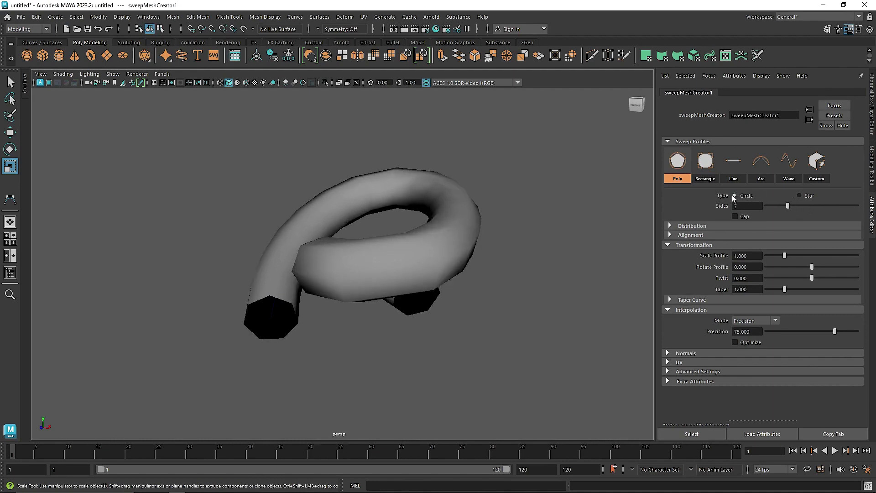
click(799, 195)
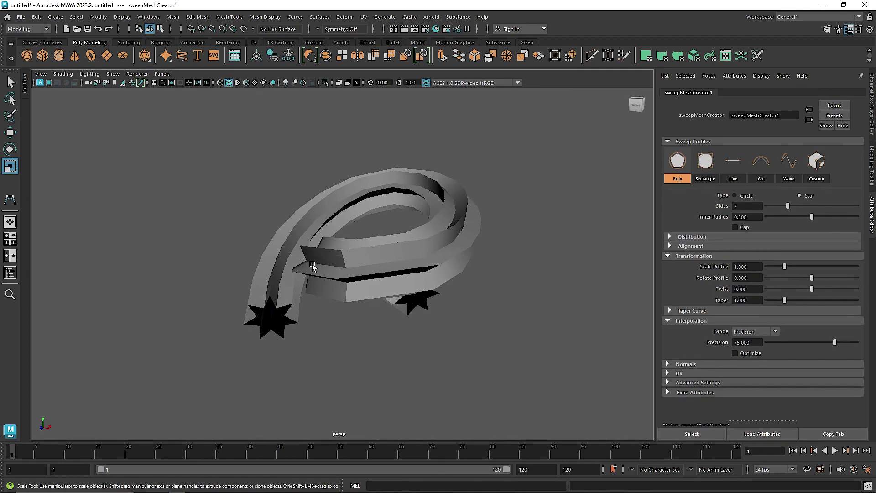
drag(788, 206, 792, 206)
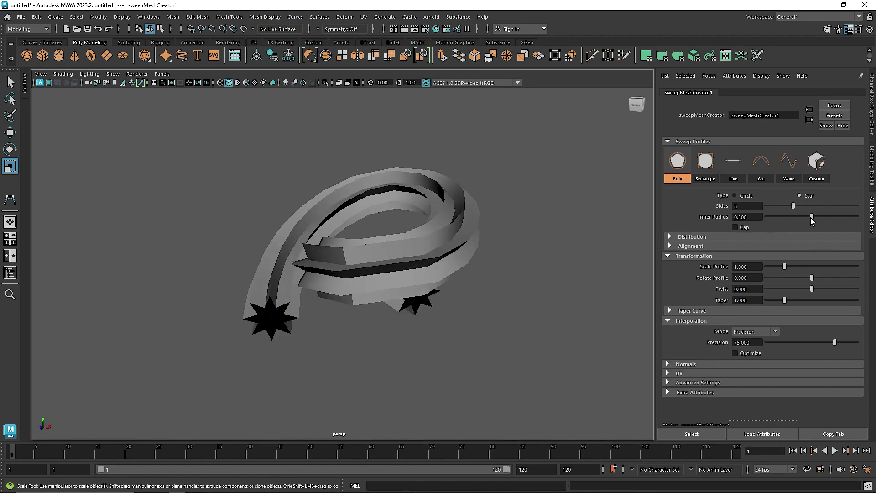
Step: Set the star profile's inner radius to 0.756 to make its points shallower
alt+drag(567, 274, 371, 297)
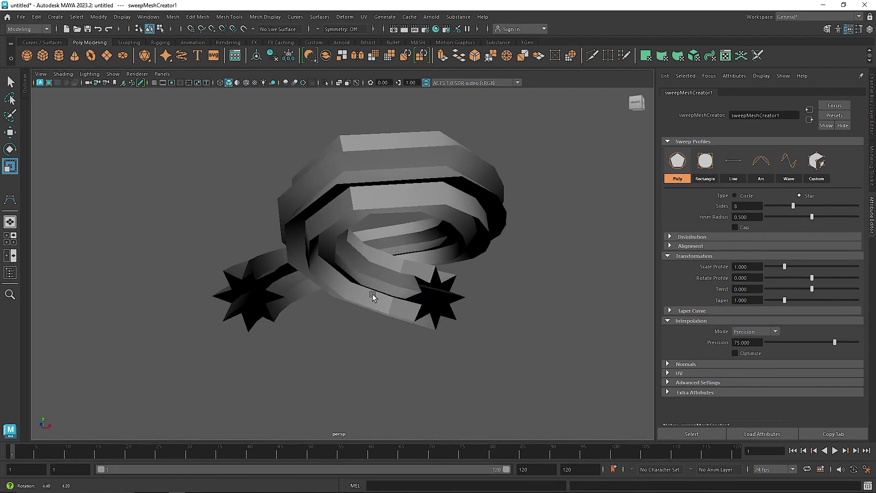
drag(807, 218, 830, 223)
alt+drag(577, 237, 456, 256)
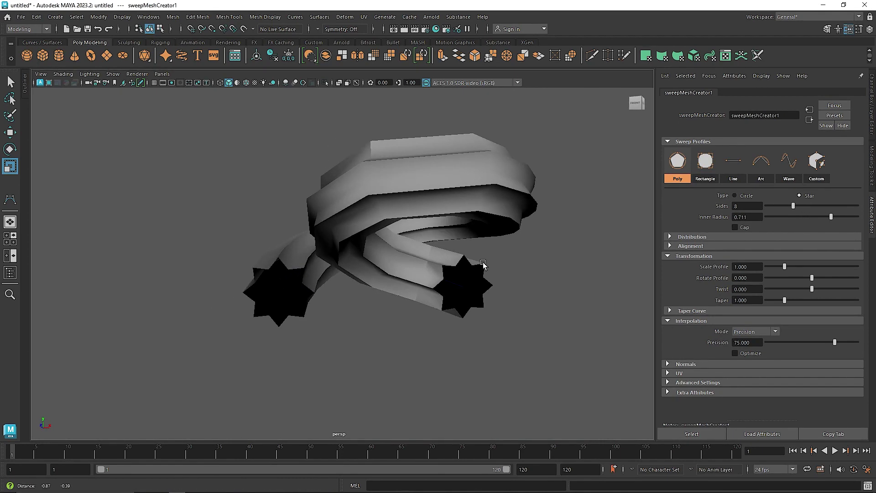
drag(830, 216, 834, 219)
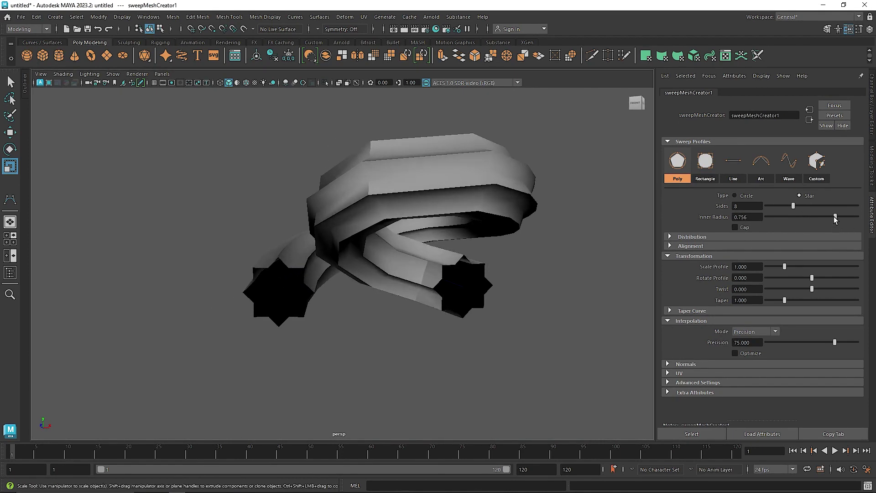
Step: Try capping the star-shaped sweep's ends and remove the caps again
alt+drag(460, 262, 438, 256)
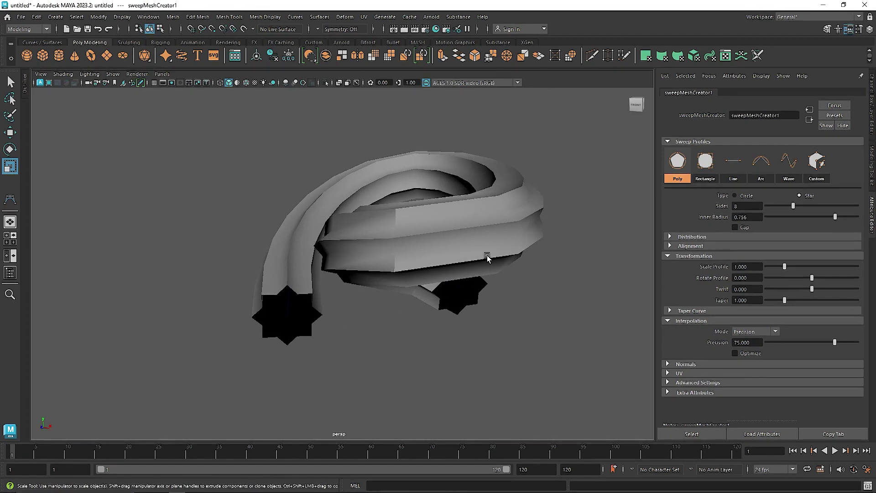
click(734, 227)
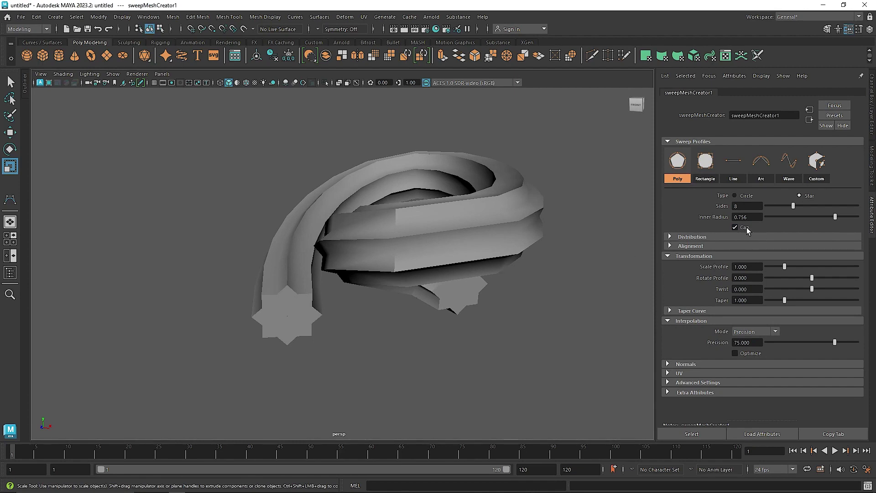
click(735, 227)
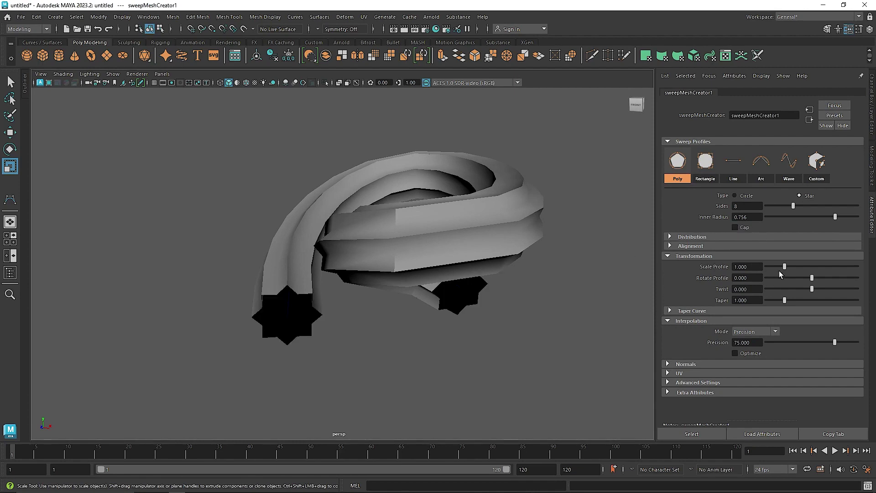
Step: Set the star sweep's Scale Profile to 0.203 so the tube becomes thinner
drag(784, 266, 769, 268)
scroll(445, 260, up, 4)
mouse_move(446, 262)
alt+mouse_down()
mouse_move(414, 262)
mouse_move(430, 259)
alt+mouse_up()
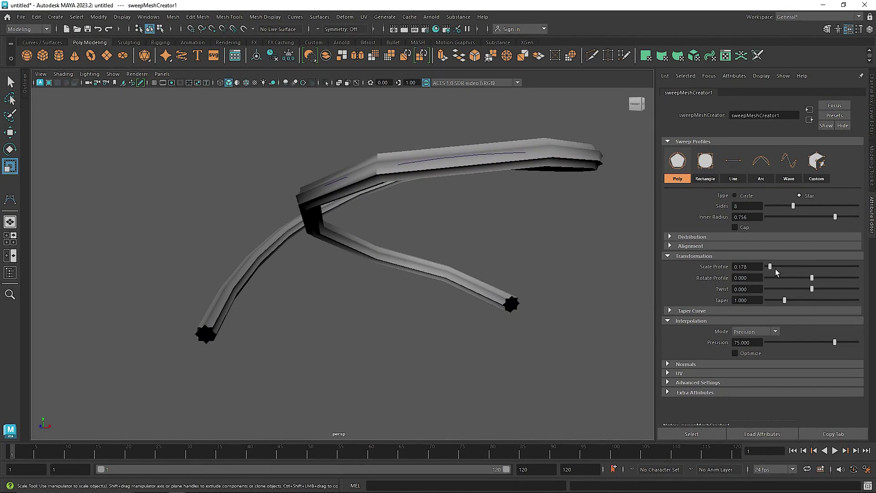
drag(769, 266, 771, 267)
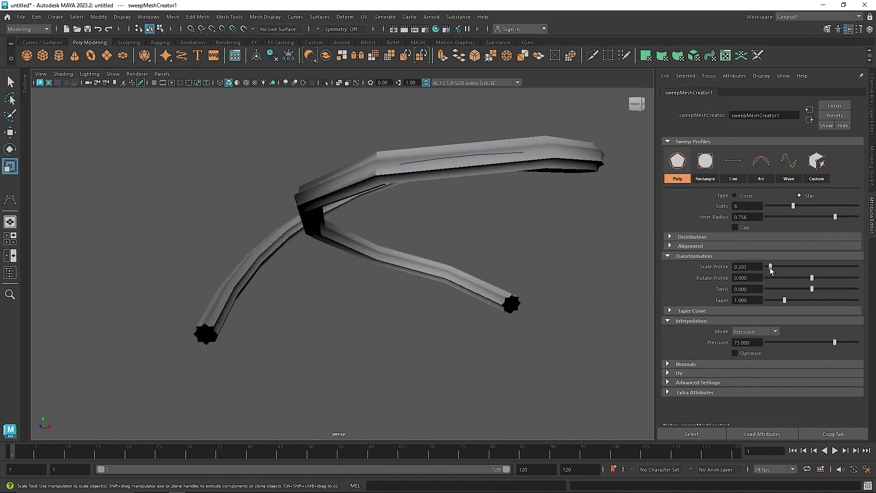
mouse_move(456, 287)
alt+mouse_down()
mouse_move(518, 283)
mouse_move(483, 293)
mouse_move(464, 279)
alt+mouse_up()
alt+right_drag(426, 252, 483, 275)
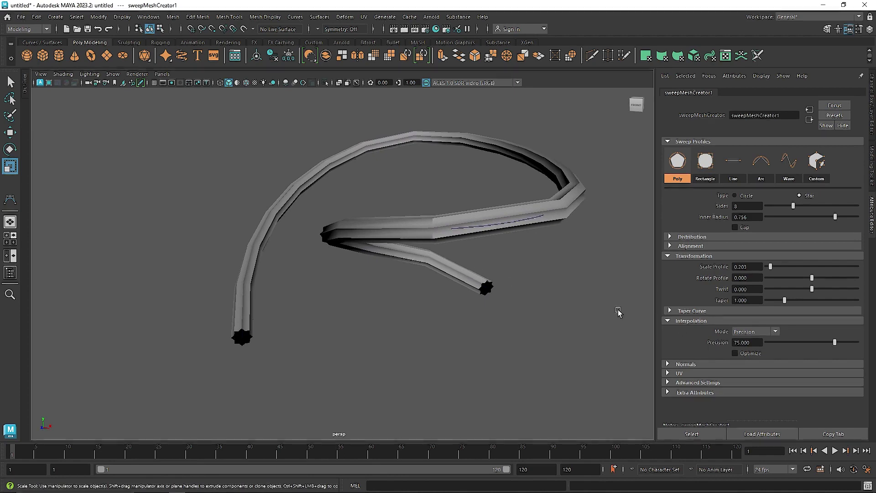
Step: Show the wireframe on the shaded sweep, raise its interpolation precision to 92.386, and enable Optimize
click(743, 331)
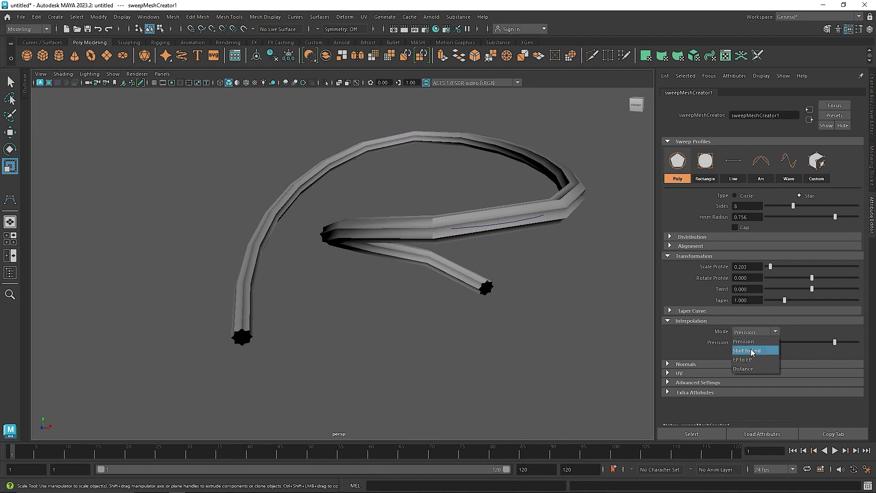
click(753, 330)
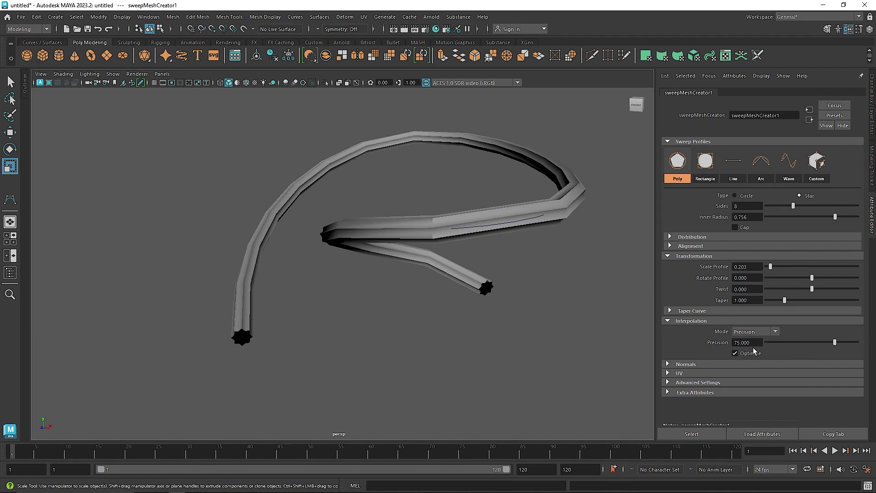
click(246, 82)
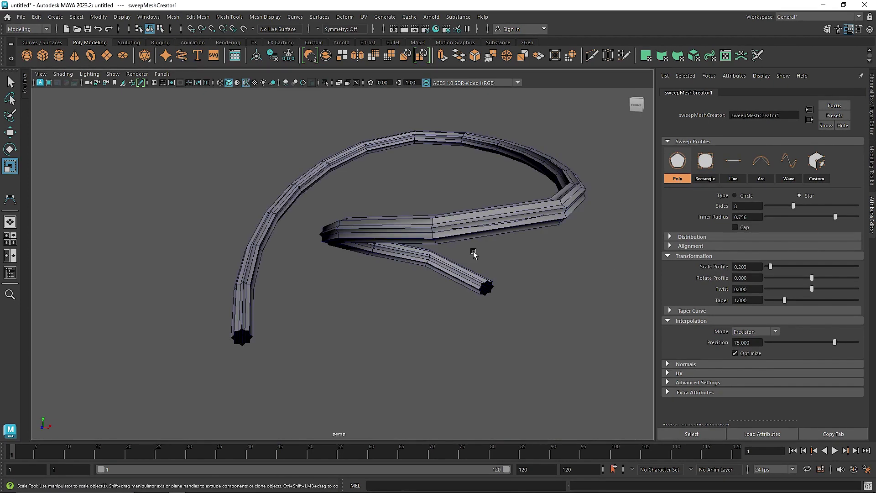
drag(832, 340, 849, 345)
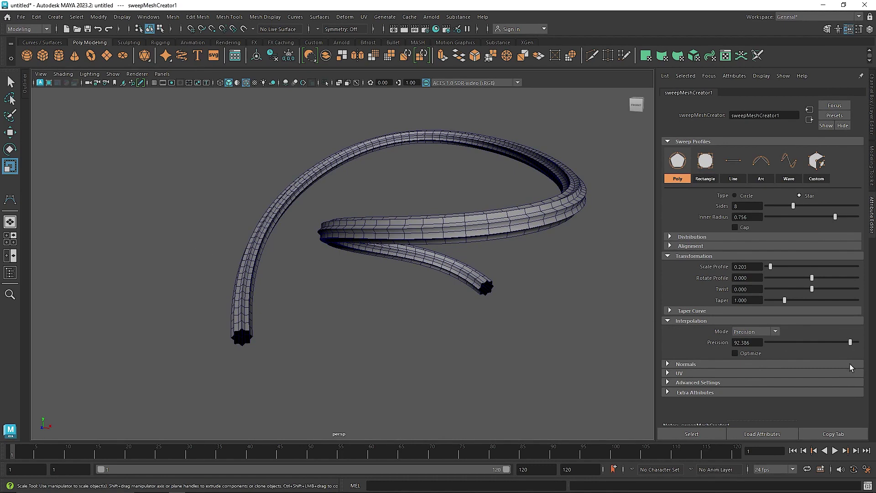
click(748, 354)
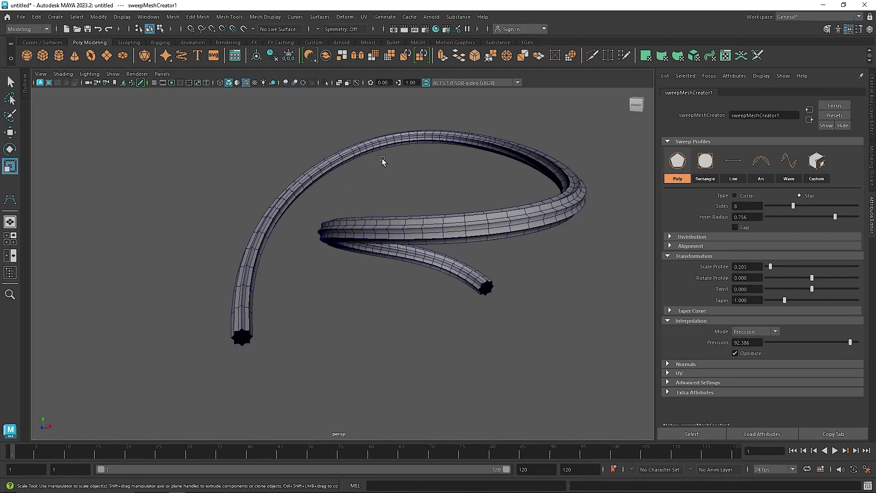
mouse_move(412, 160)
alt+mouse_down()
mouse_move(555, 178)
mouse_move(397, 170)
mouse_move(426, 170)
alt+mouse_up()
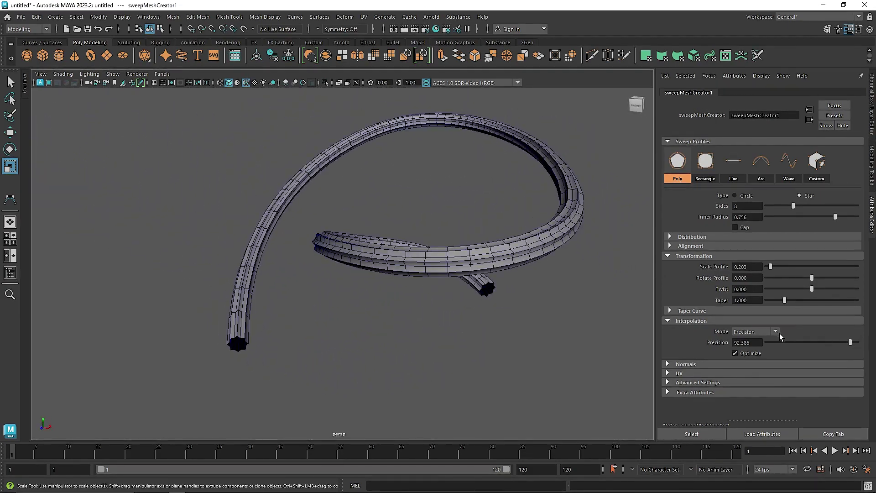
alt+drag(393, 289, 390, 269)
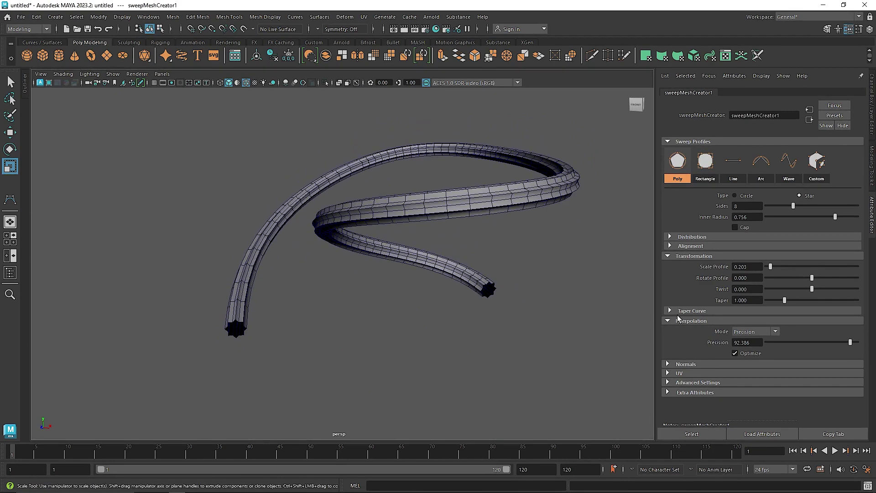
Step: Hide the wireframe overlay and set the sweep's Twist to 4
click(246, 82)
scroll(328, 182, up, 3)
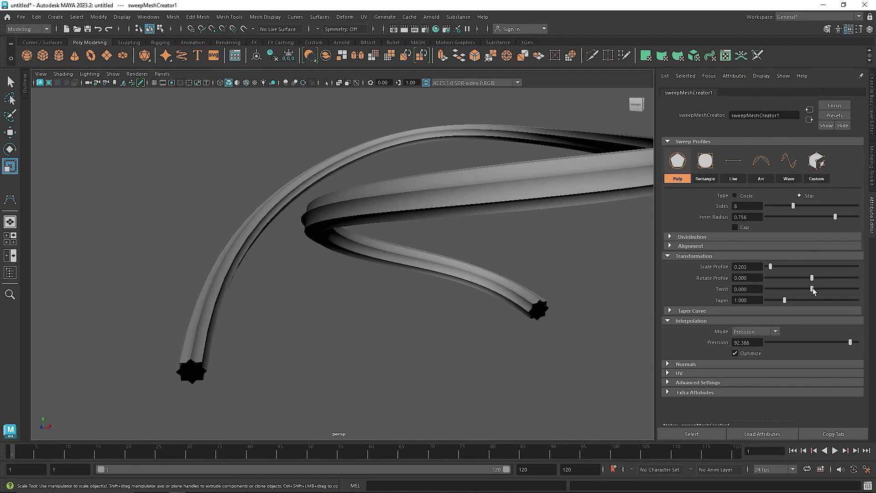
drag(812, 288, 874, 294)
drag(751, 289, 700, 289)
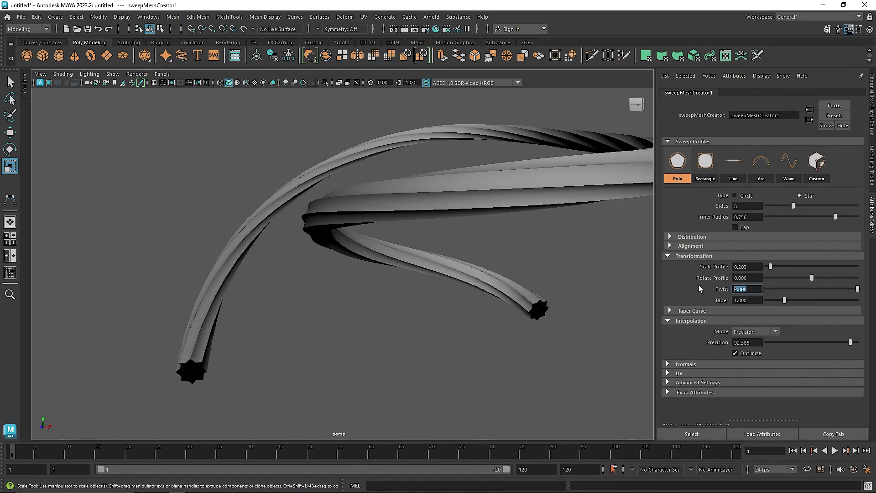
text(4)
key(Return)
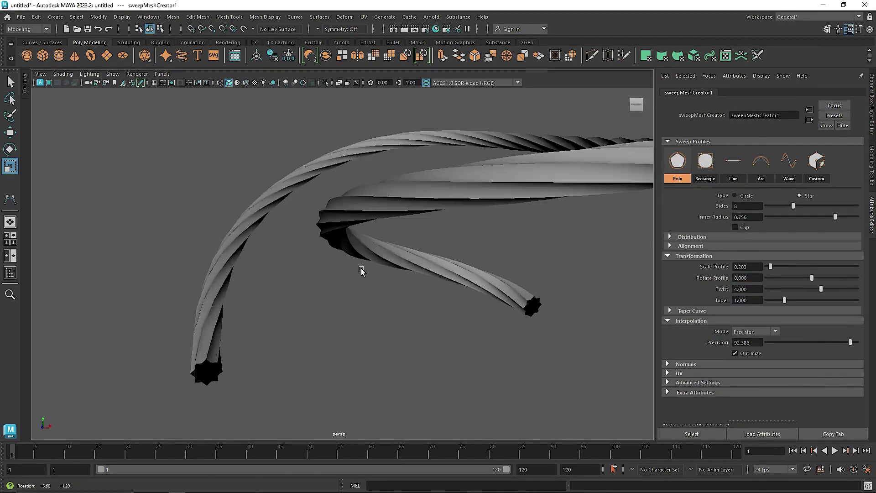
Step: Display the twisted sweep mesh in smooth preview and clear the selection
click(375, 224)
key(3)
click(401, 286)
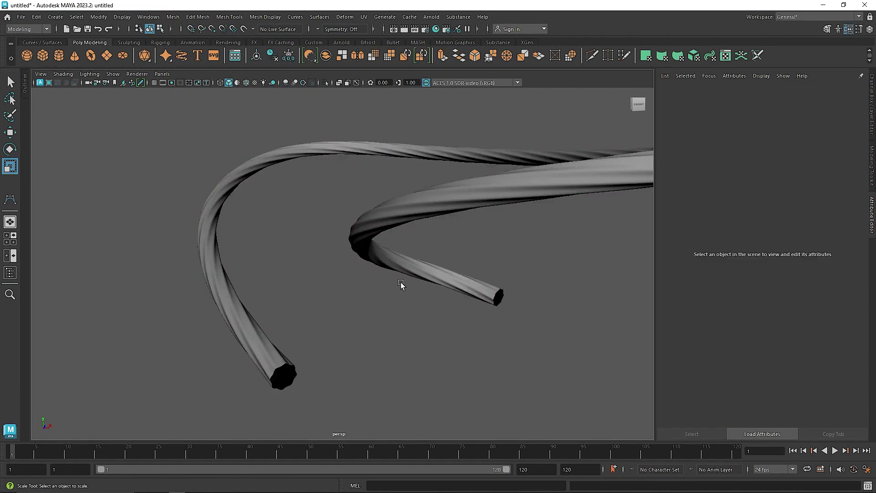
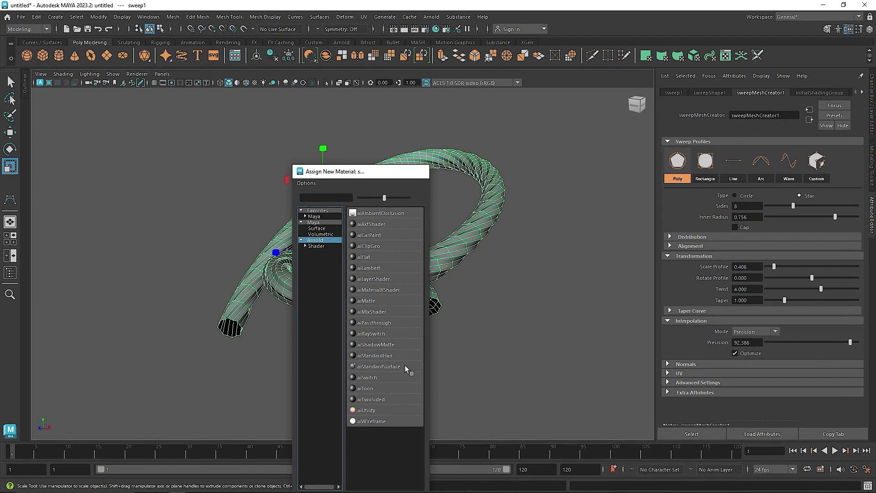
Step: Assign a new aiStandardSurface material to the sweep and name it Candy_Red
double_click(789, 113)
text(Ca)
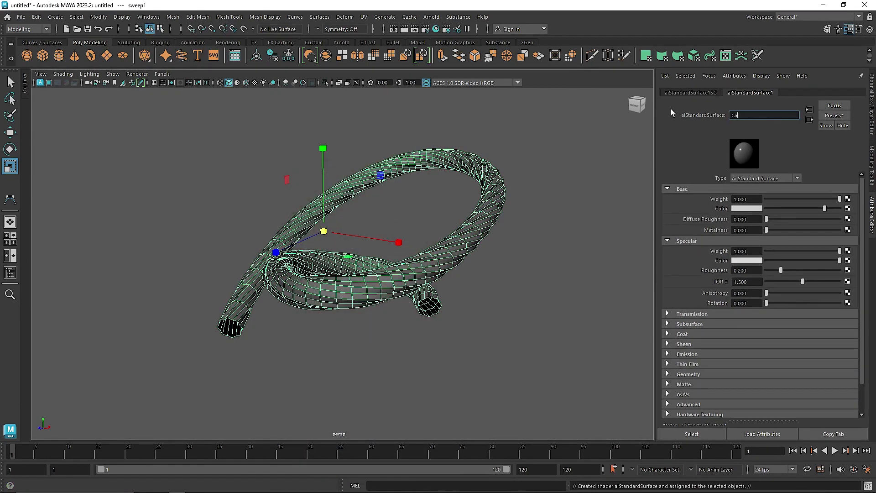
text(ndy_Red)
key(Return)
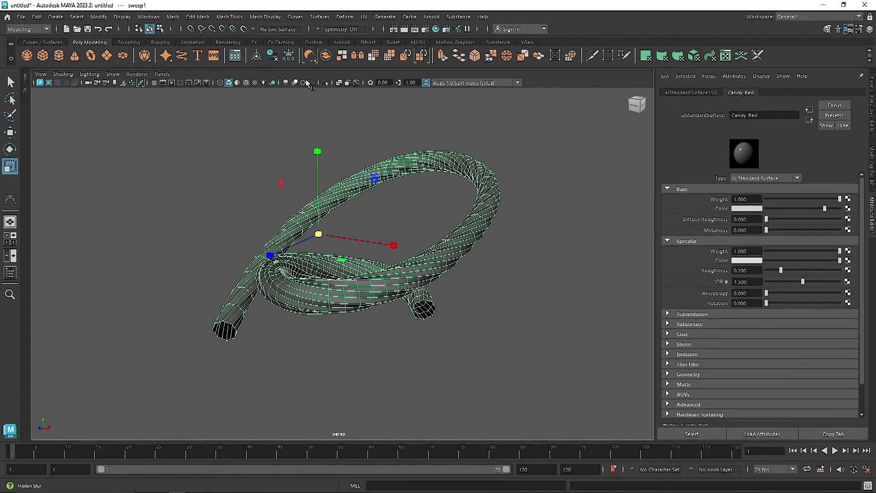
Step: Start a live Arnold render beside the viewport and show the Outliner
click(343, 44)
click(304, 56)
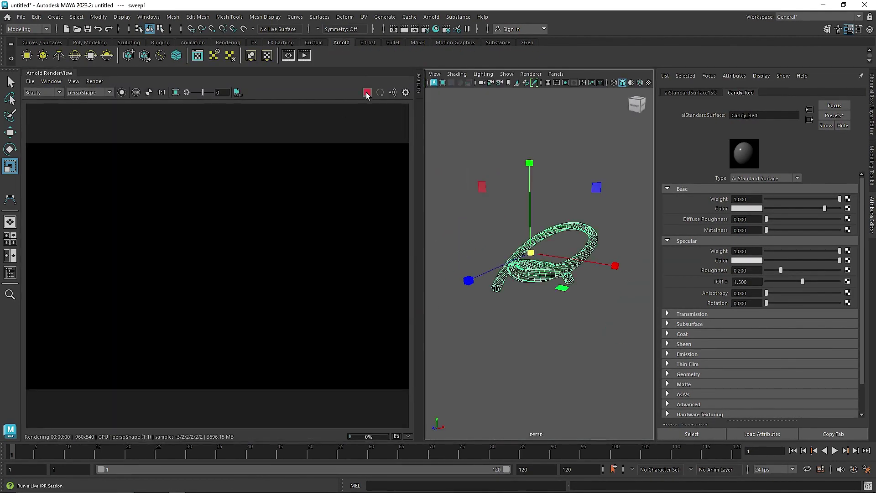
click(419, 84)
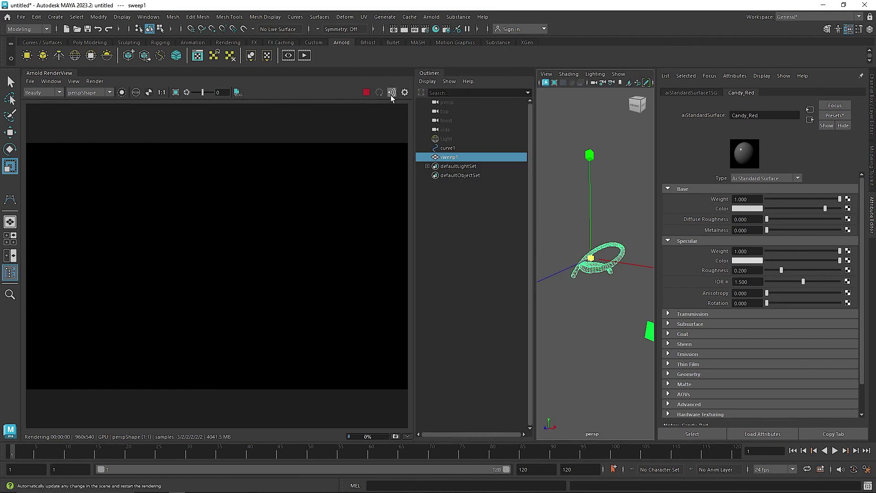
Step: Make the hidden sky dome light visible and restart the Arnold render with a wider viewport beside it
click(450, 138)
click(671, 94)
click(744, 322)
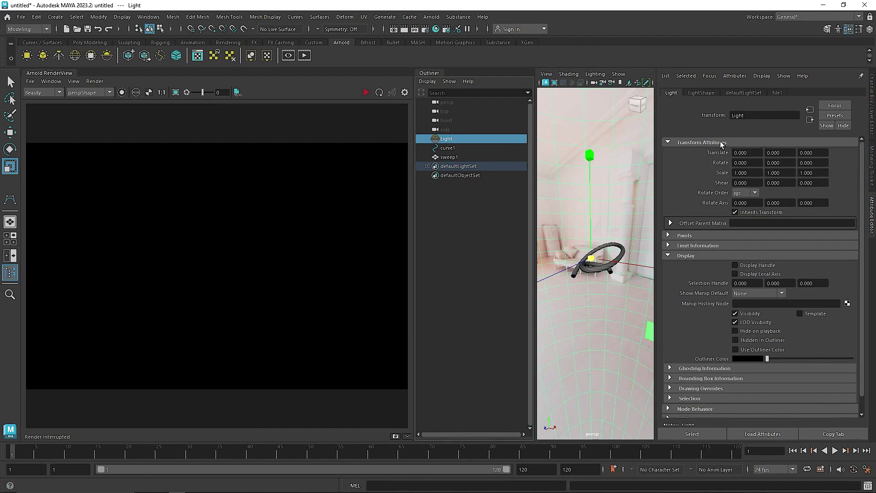
click(701, 92)
click(366, 93)
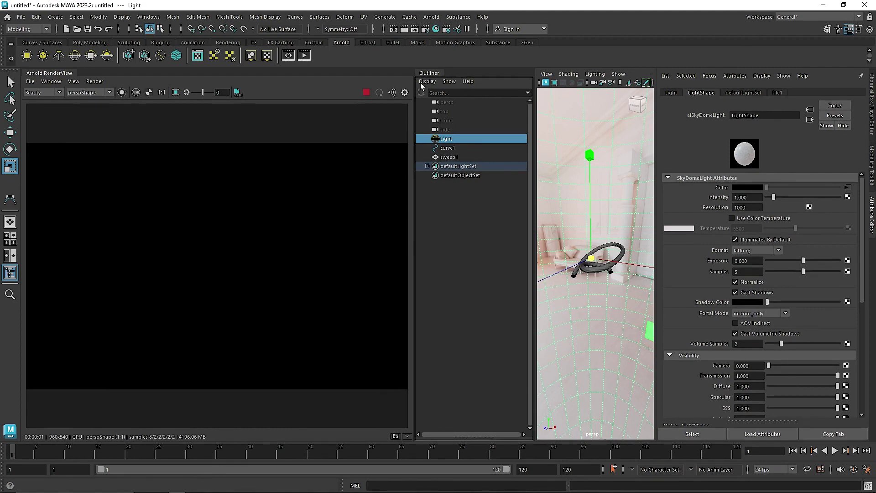
click(429, 68)
drag(417, 153, 361, 153)
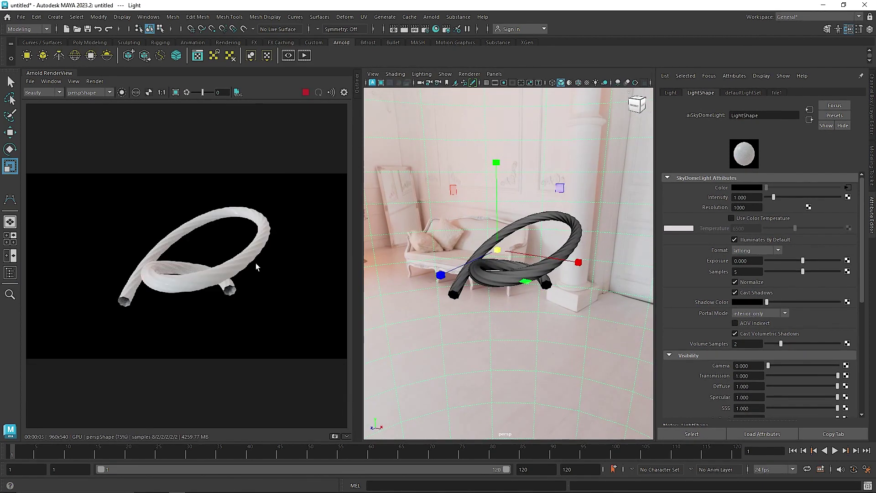
Step: Set the base color of the sweep's Candy_Red material to a bright red
alt+drag(510, 224, 508, 221)
alt+right_drag(508, 222, 568, 250)
alt+middle_drag(569, 251, 555, 254)
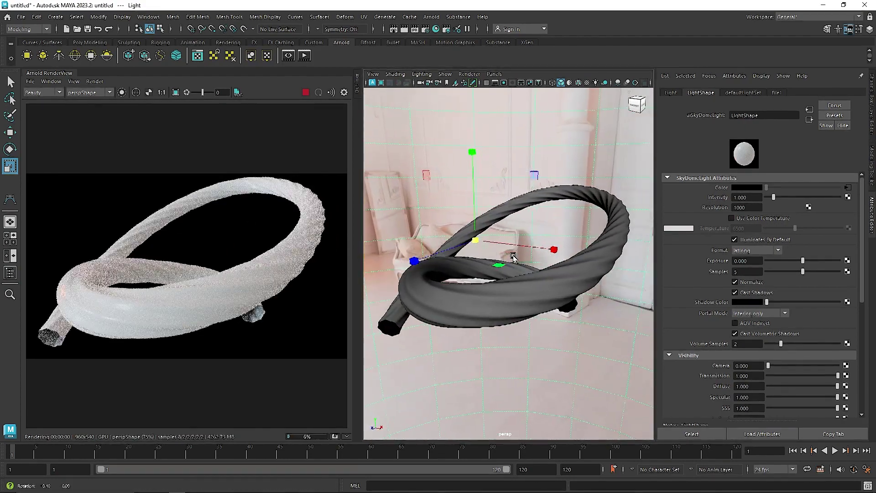
alt+drag(512, 256, 535, 260)
click(535, 273)
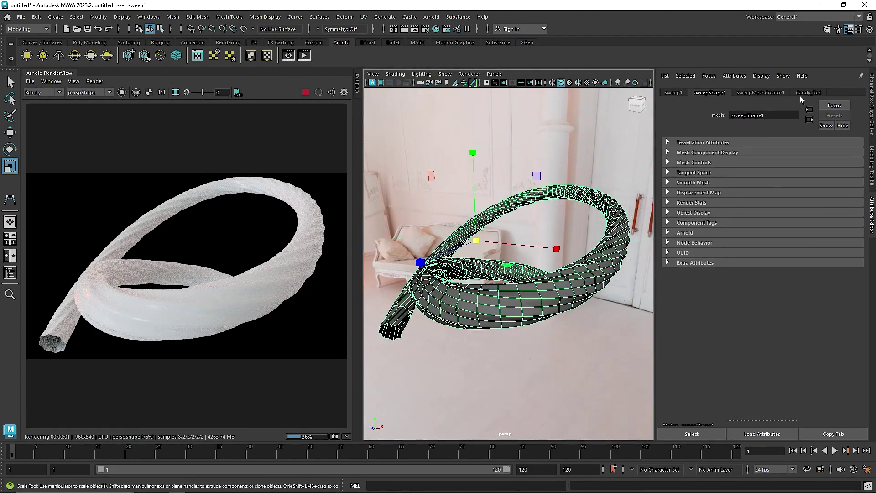
click(806, 93)
click(755, 212)
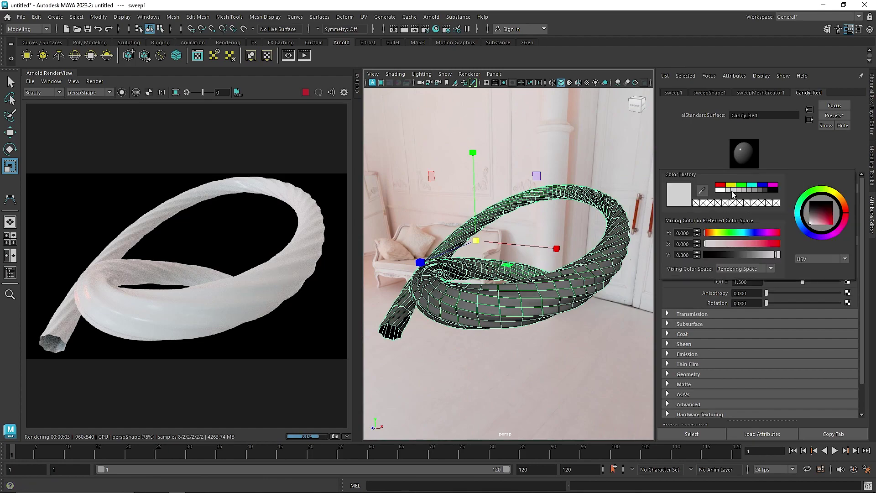
click(721, 186)
mouse_move(841, 222)
mouse_down()
mouse_move(849, 220)
mouse_move(843, 214)
mouse_up()
Step: Reselect the sweep and set the Candy_Red material's specular roughness to 0.1
alt+drag(554, 252, 602, 249)
scroll(553, 288, down, 3)
alt+drag(553, 289, 541, 290)
click(583, 339)
click(592, 292)
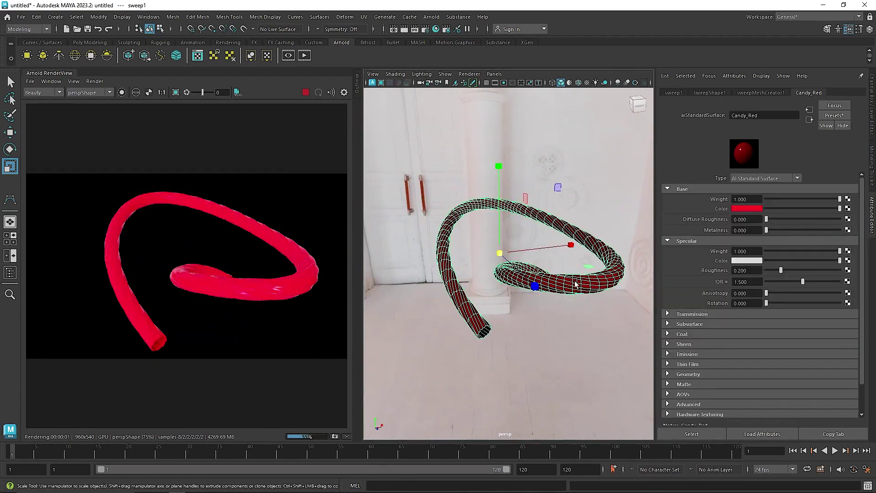
click(749, 270)
text(0.1)
key(Return)
alt+drag(495, 283, 459, 280)
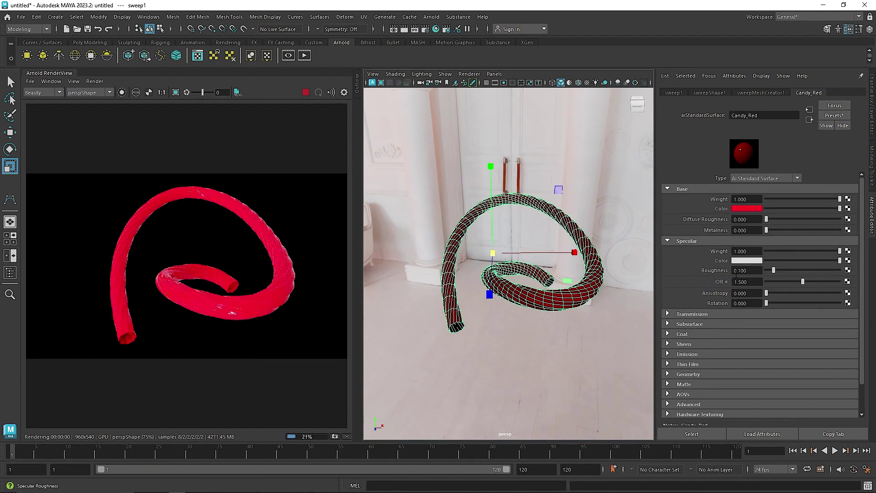
Step: Give the Candy_Red material a coat with weight 1 and roughness 0.2
click(697, 241)
click(695, 271)
drag(789, 282, 844, 281)
double_click(740, 300)
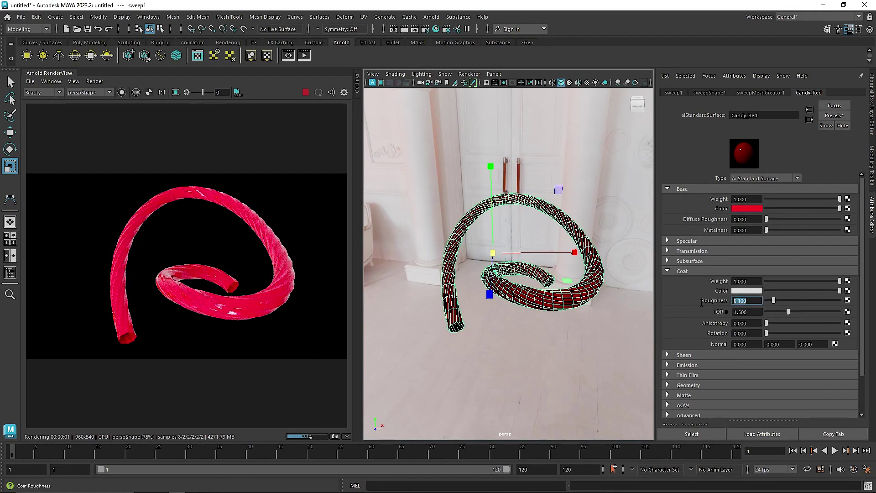
text(0.2)
key(Return)
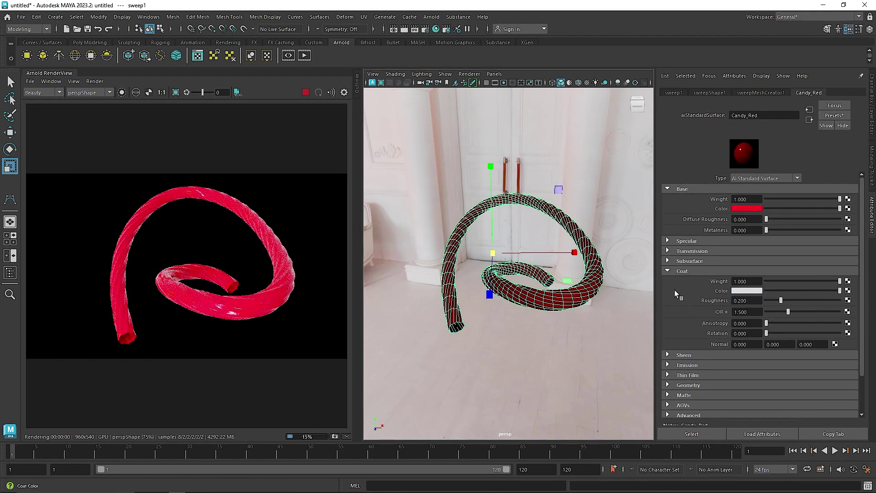
alt+drag(387, 307, 422, 232)
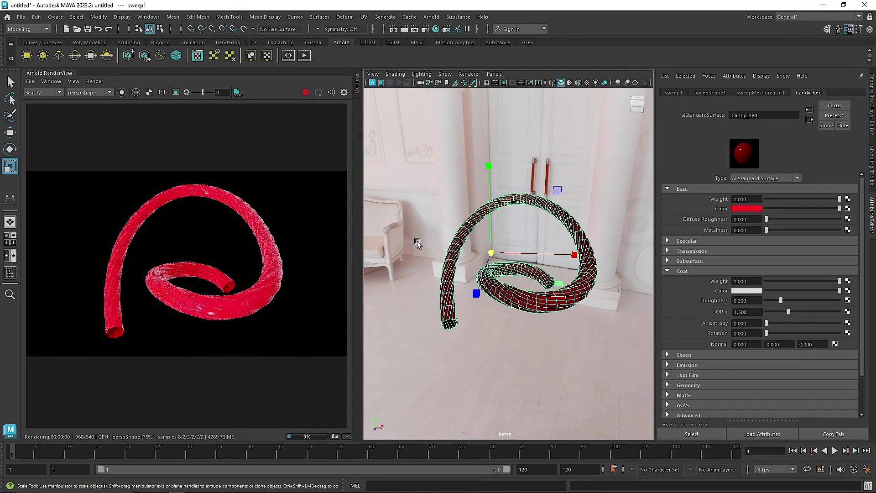
Step: Hide the sky dome light and add an Arnold area light raised above the sweep
click(421, 233)
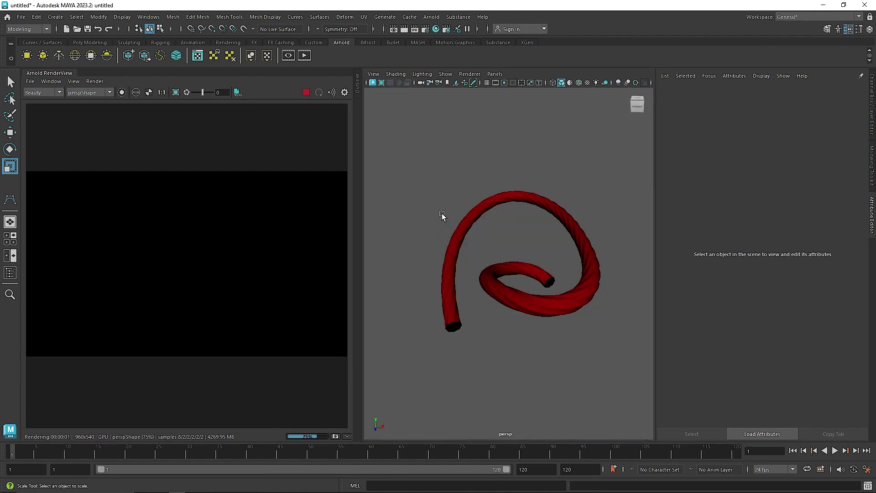
click(27, 55)
key(w)
drag(502, 254, 484, 201)
Step: Tilt the area light down toward the sweep and raise it to a height of 8.317 on Y
key(e)
scroll(485, 203, down, 10)
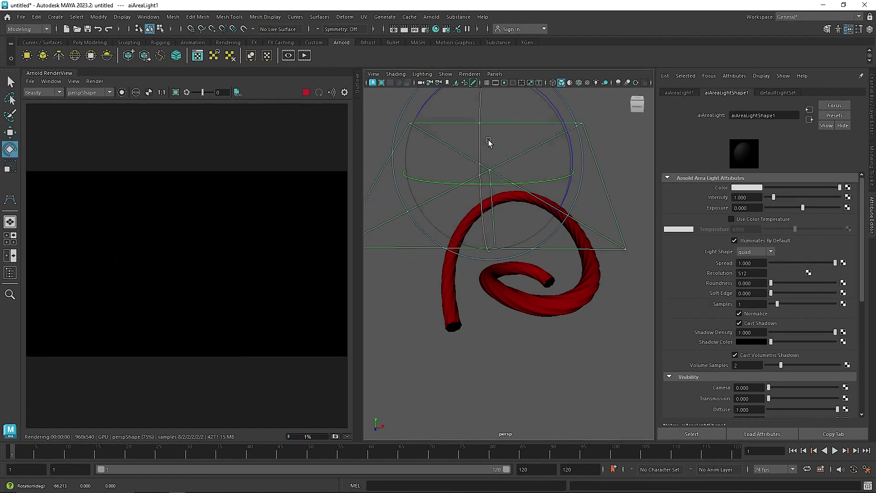
key(w)
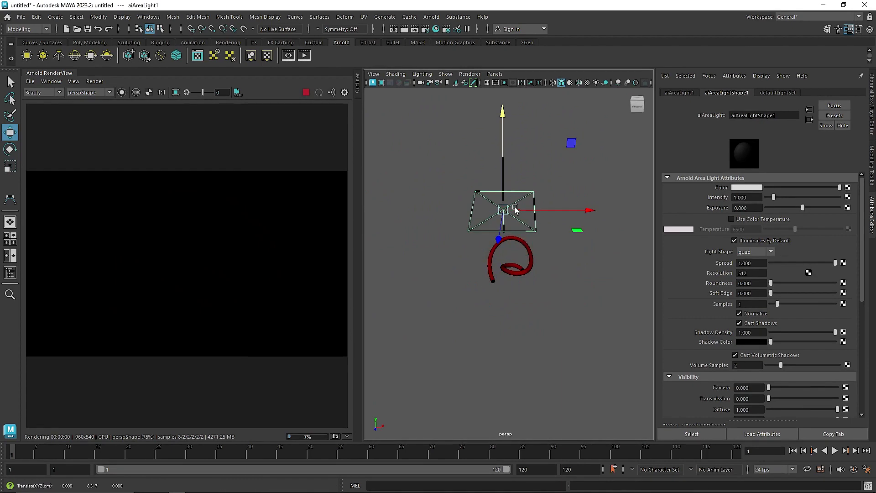
Step: Set the area light's X rotation to -90 so it points straight down at the sweep
alt+drag(524, 238, 514, 225)
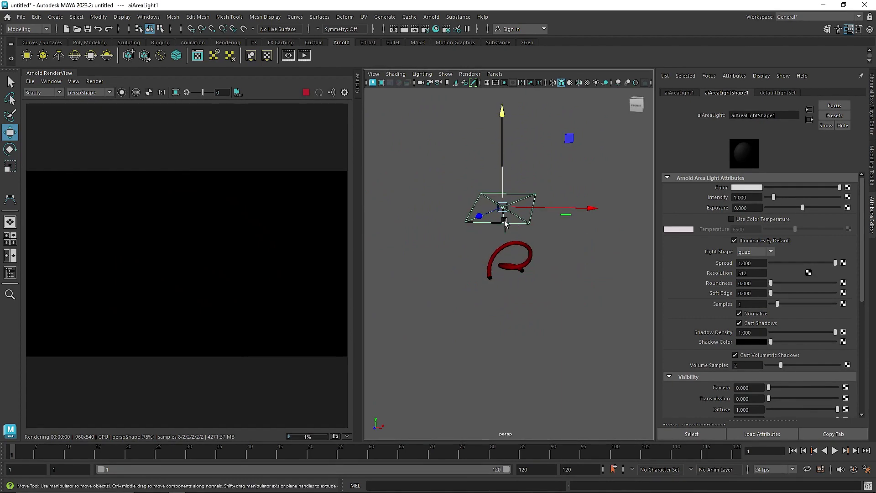
alt+right_drag(514, 225, 551, 231)
click(871, 105)
double_click(844, 122)
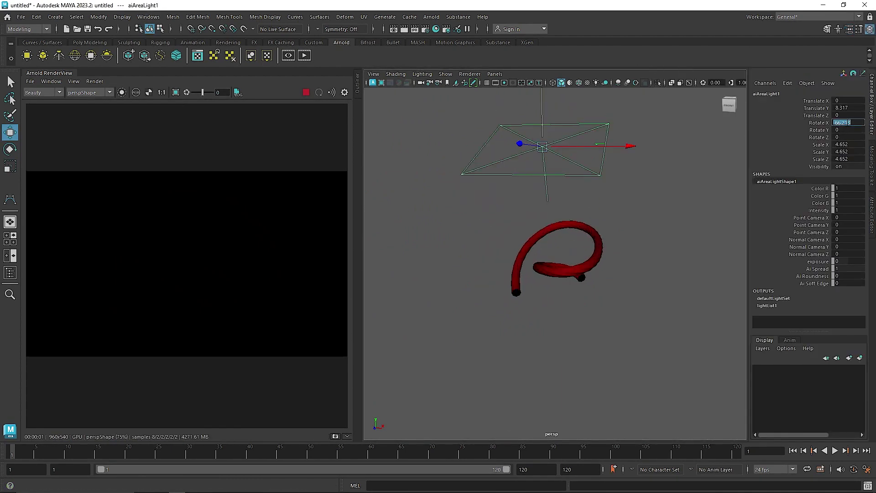
key(Return)
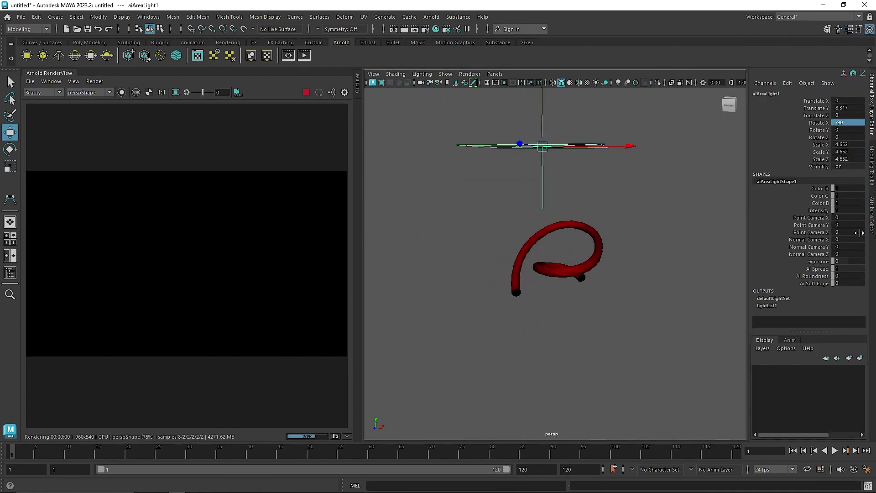
Step: Set the area light's exposure to 8 and its samples to 6
click(872, 215)
drag(806, 211, 839, 209)
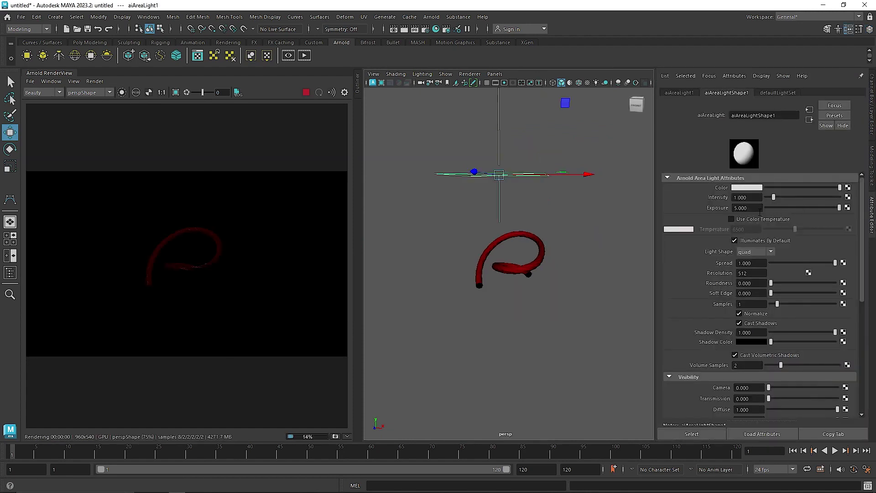
text(8)
key(Return)
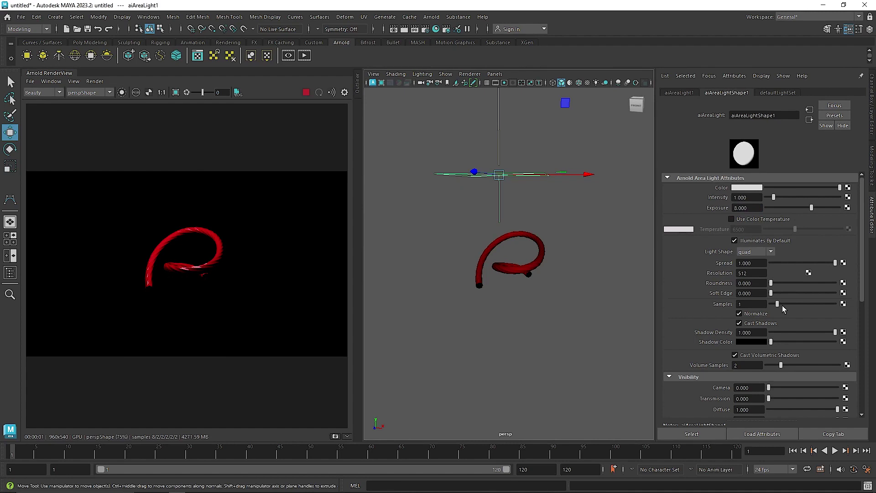
click(805, 302)
Step: Select the sweep and set the Candy_Red material's coat roughness to 0.15
scroll(636, 303, up, 5)
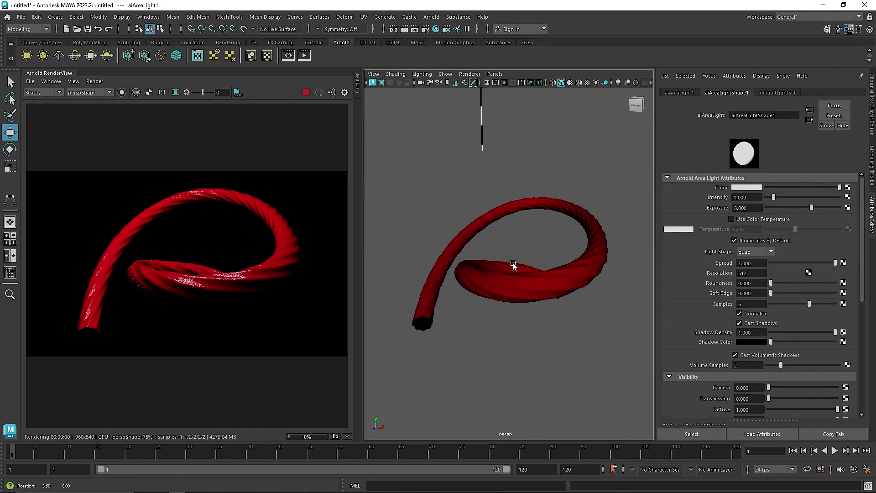
scroll(527, 283, down, 3)
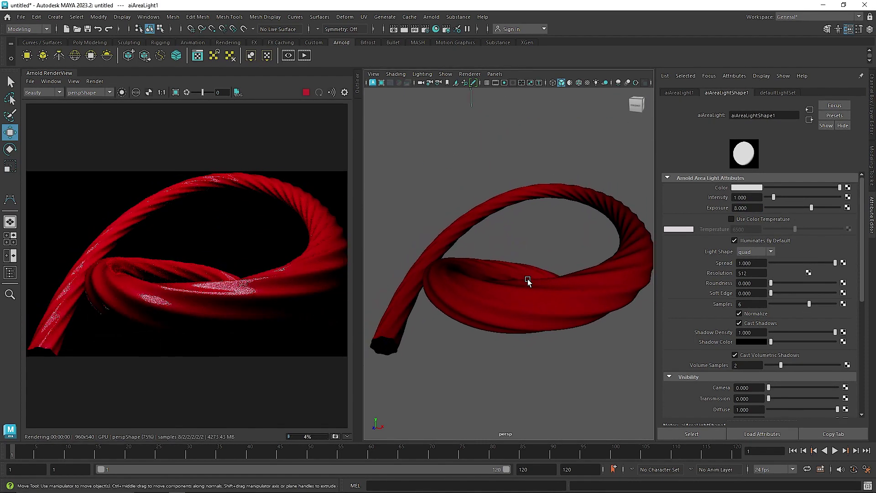
click(528, 294)
click(808, 92)
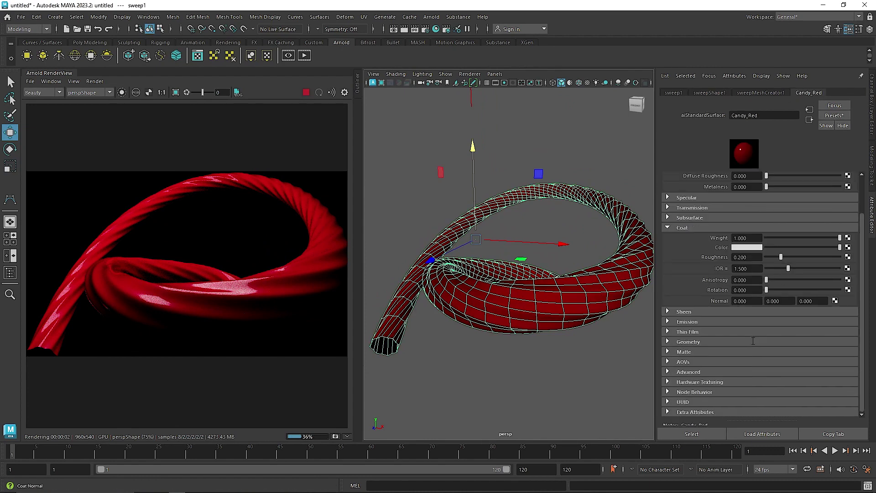
drag(755, 258, 644, 252)
text(.15)
key(Return)
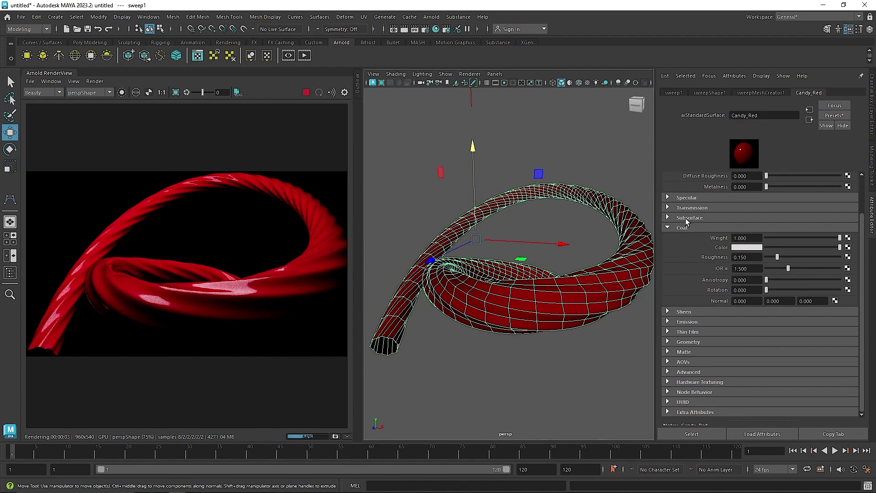
click(676, 228)
alt+drag(537, 284, 440, 283)
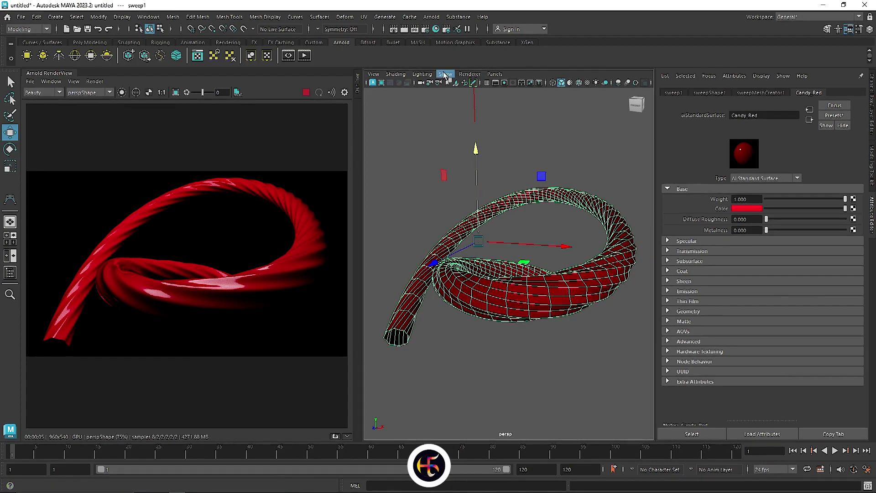
Step: Graph the Candy_Red material's network in Hypershade and switch the material preview renderer to Arnold
click(435, 30)
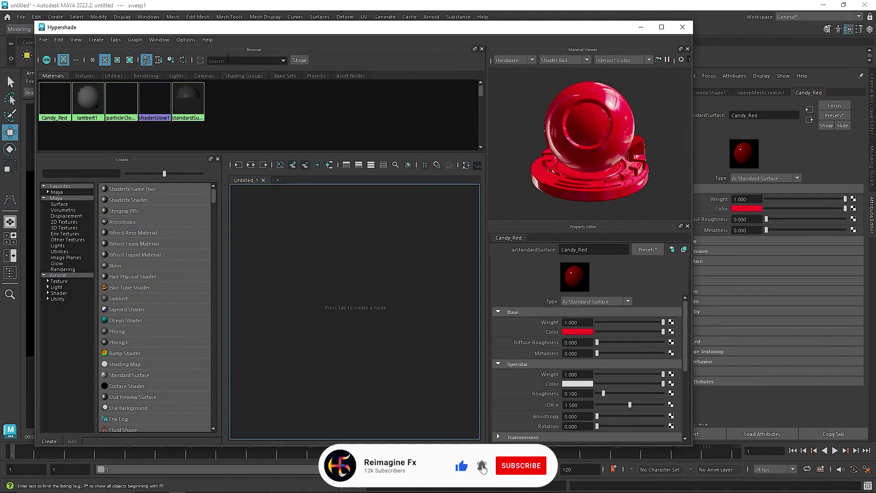
right_click(63, 111)
click(81, 131)
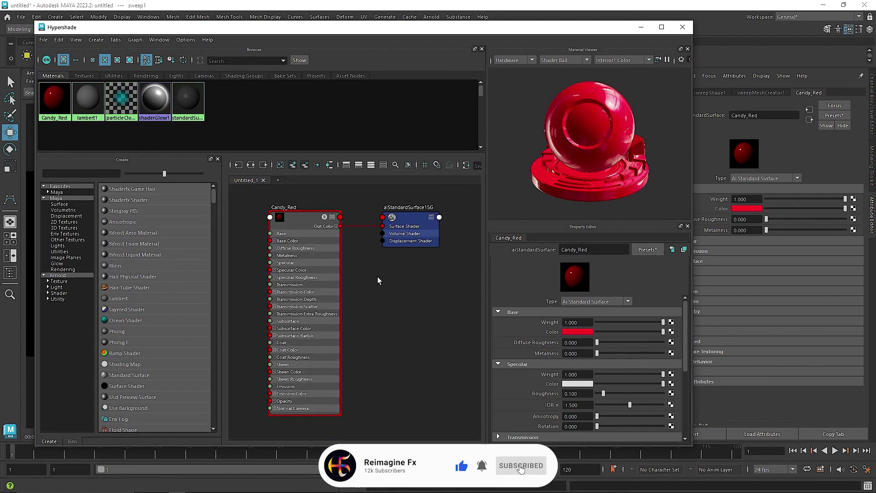
scroll(339, 223, down, 2)
alt+middle_drag(266, 245, 303, 269)
click(510, 63)
click(511, 80)
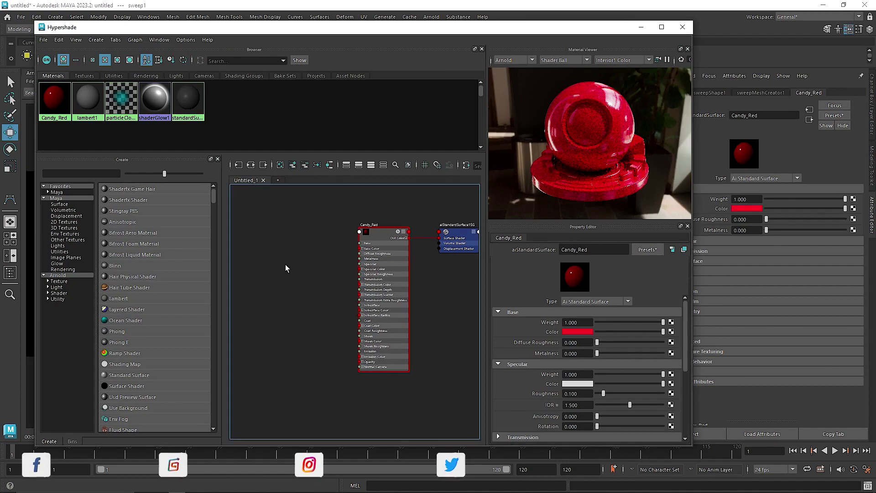
Step: Add an aiNoise node to the Candy_Red shading graph
text(noi)
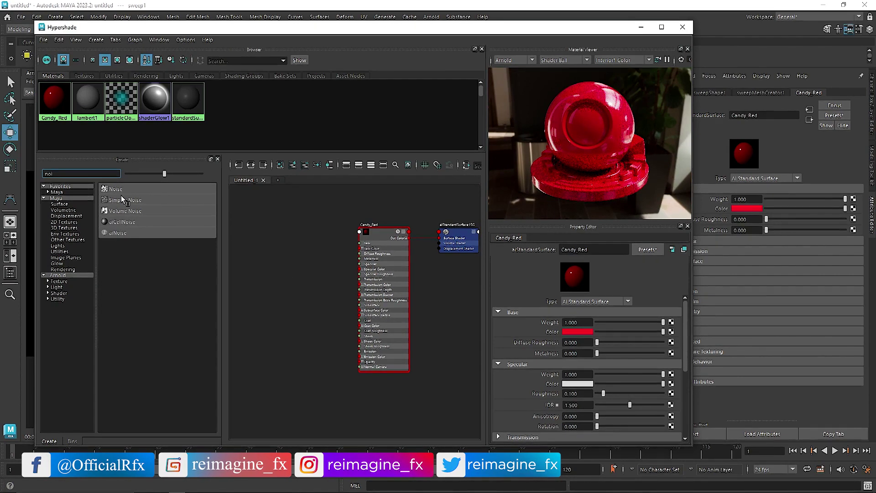
click(118, 232)
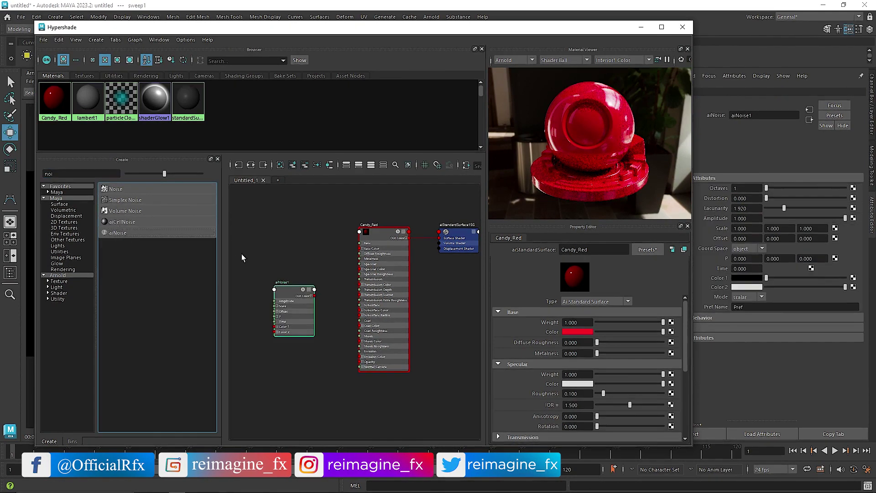
drag(304, 283, 303, 283)
Step: Set the aiNoise node's octaves to 8 and its amplitude to 2
drag(597, 311, 667, 315)
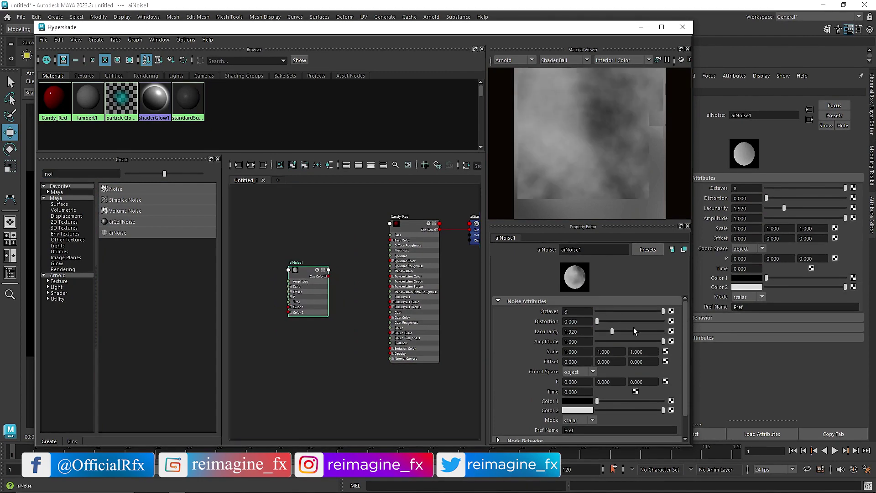
drag(580, 342, 554, 342)
alt+middle_drag(337, 274, 372, 267)
scroll(372, 267, up, 3)
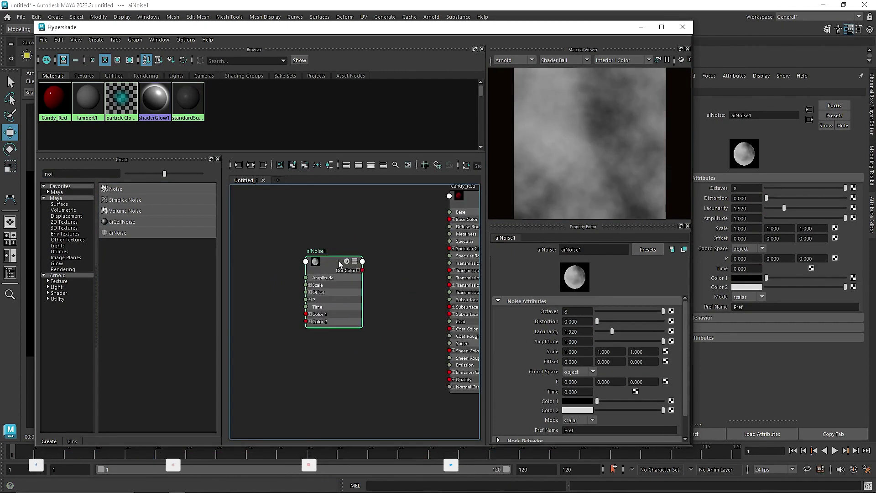
drag(340, 267, 305, 273)
drag(580, 342, 556, 344)
text(2)
key(Return)
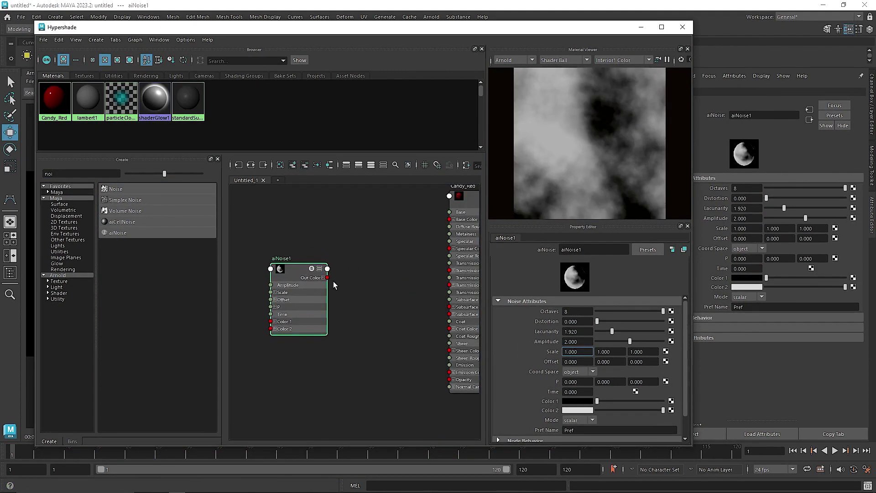
Step: Add an aiColorCorrect node and connect the noise's output color to its input
drag(301, 279, 285, 279)
key(Tab)
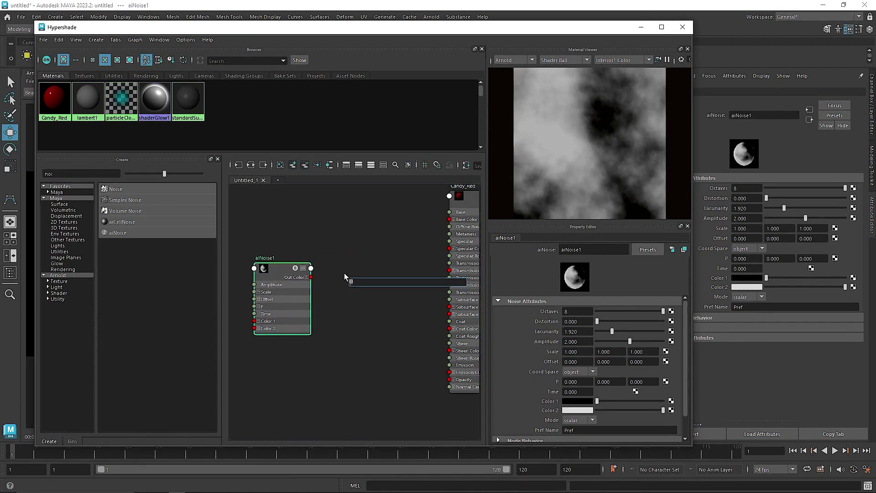
text(colorc)
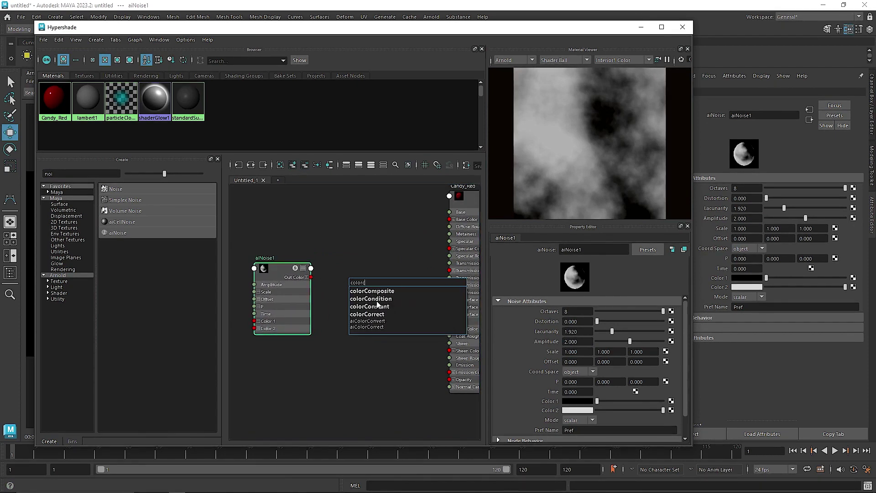
click(383, 326)
drag(367, 296, 349, 278)
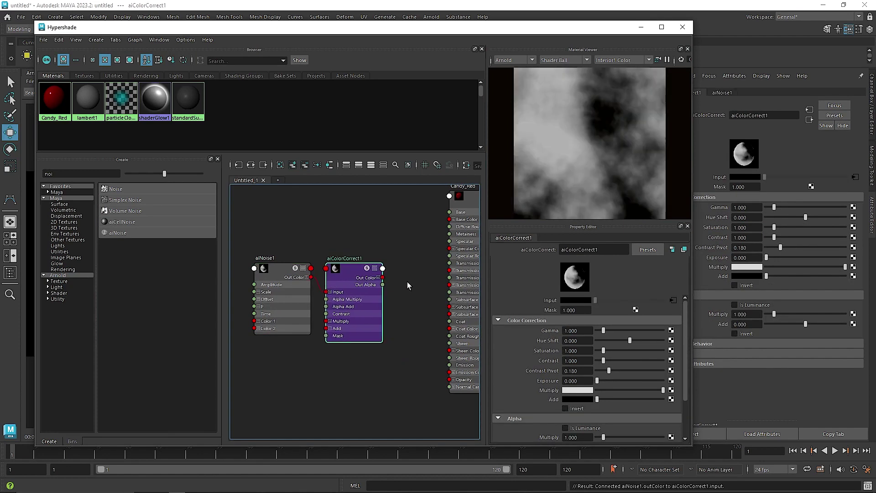
Step: Connect the aiColorCorrect node's Out Color R to Candy_Red's specular roughness and close Hypershade
alt+middle_drag(407, 282, 362, 298)
click(333, 293)
drag(336, 301, 403, 272)
alt+middle_drag(327, 249, 333, 250)
click(682, 27)
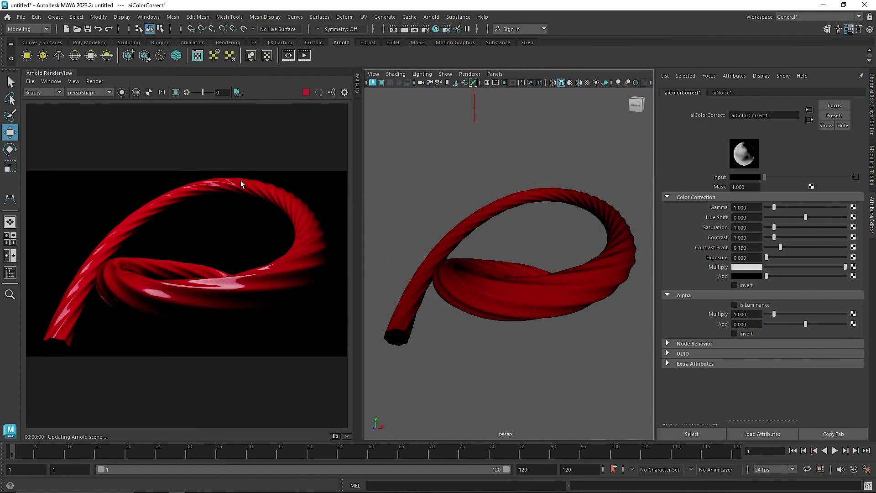
Step: Set the aiNoise scale to 5 on all three axes and its amplitude to 5
alt+drag(485, 274, 629, 299)
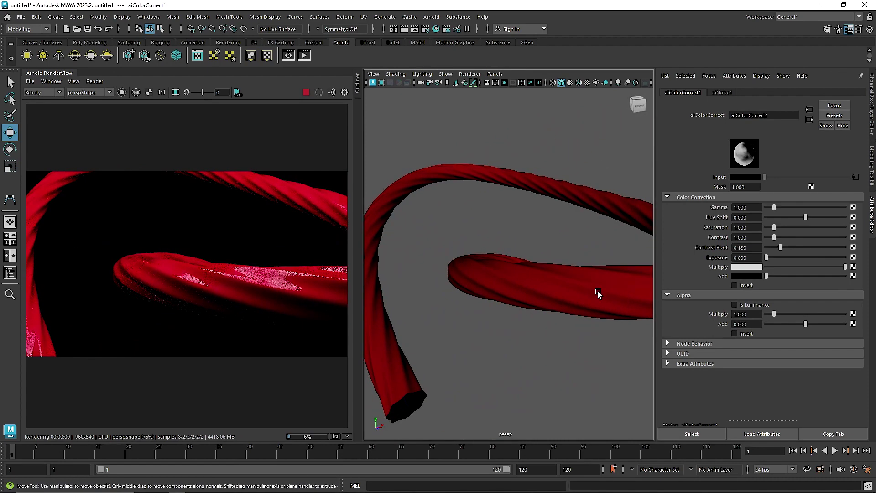
click(855, 176)
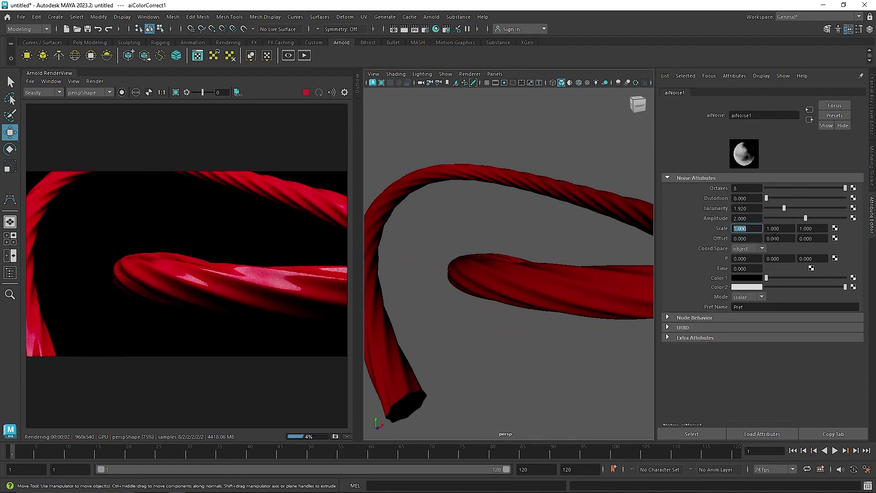
drag(788, 232, 763, 231)
text(5)
text(5)
drag(822, 231, 732, 219)
click(783, 231)
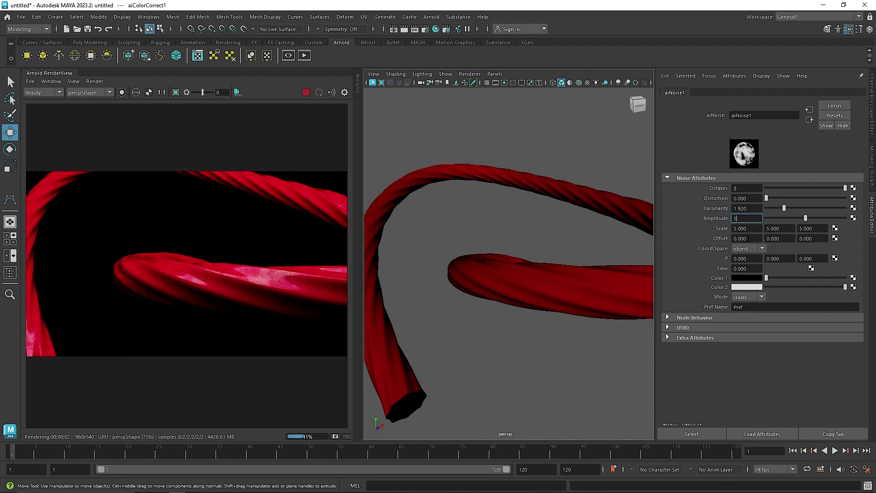
text(5)
key(Tab)
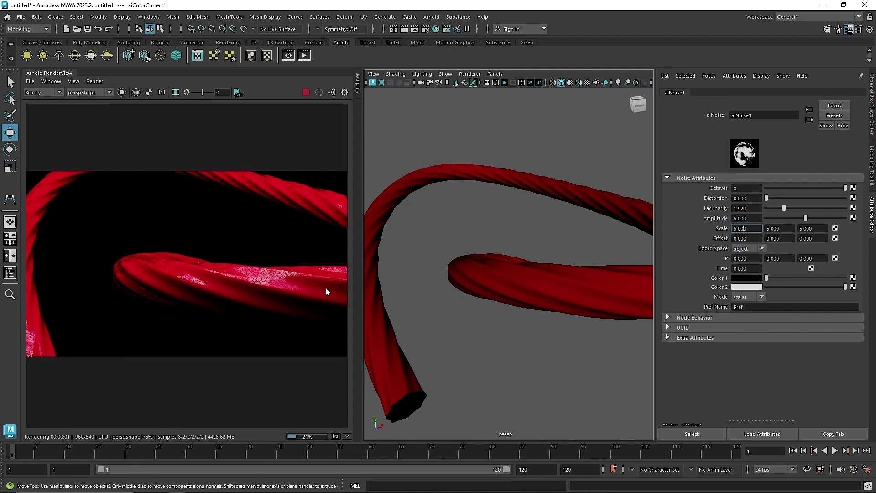
Step: Darken the aiNoise node's Color 2 from white to a medium grey
alt+drag(529, 201, 555, 244)
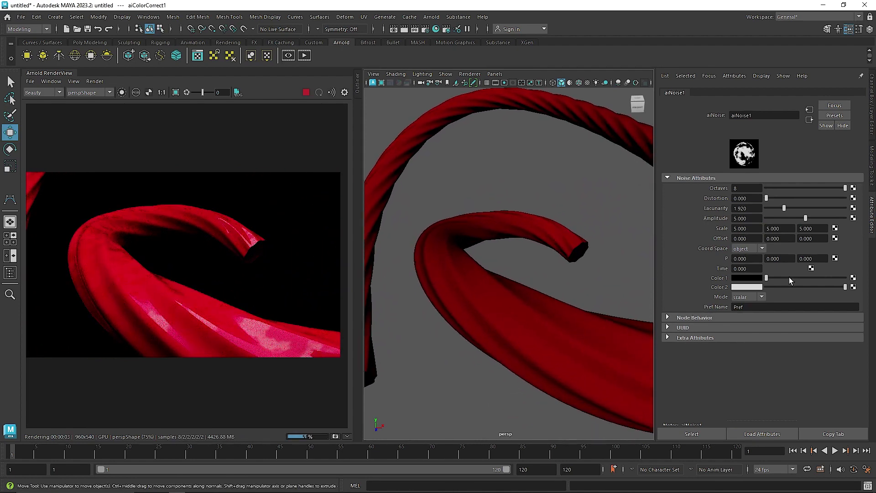
drag(798, 288, 786, 292)
alt+drag(538, 321, 561, 305)
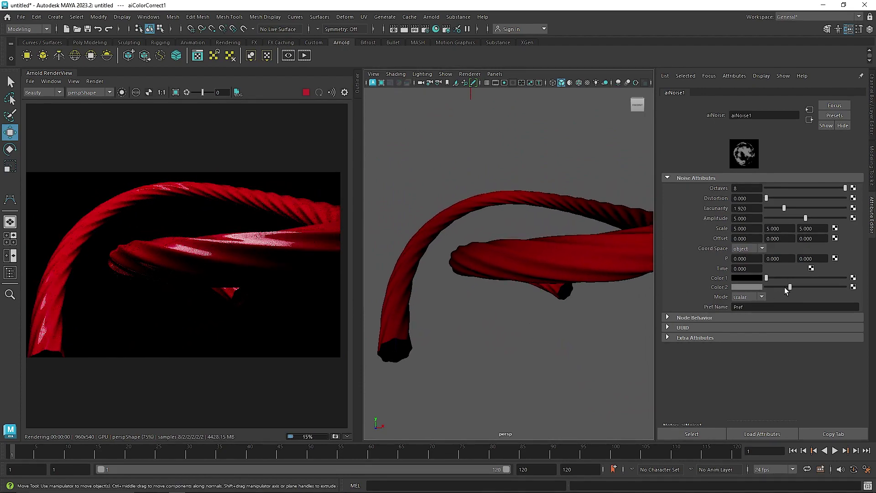
Step: Reopen Hypershade, connect aiColorCorrect's Out Color R to Candy_Red's coat roughness as well, and close it
click(437, 29)
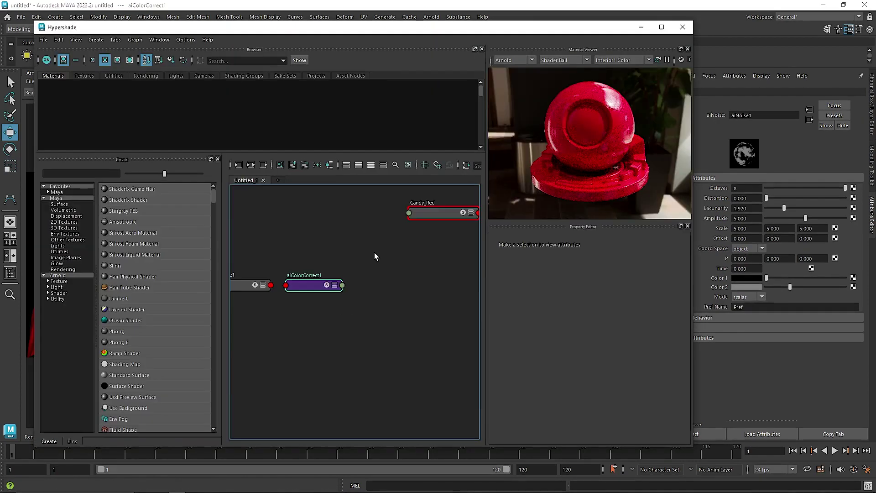
alt+middle_drag(355, 298, 334, 281)
click(317, 276)
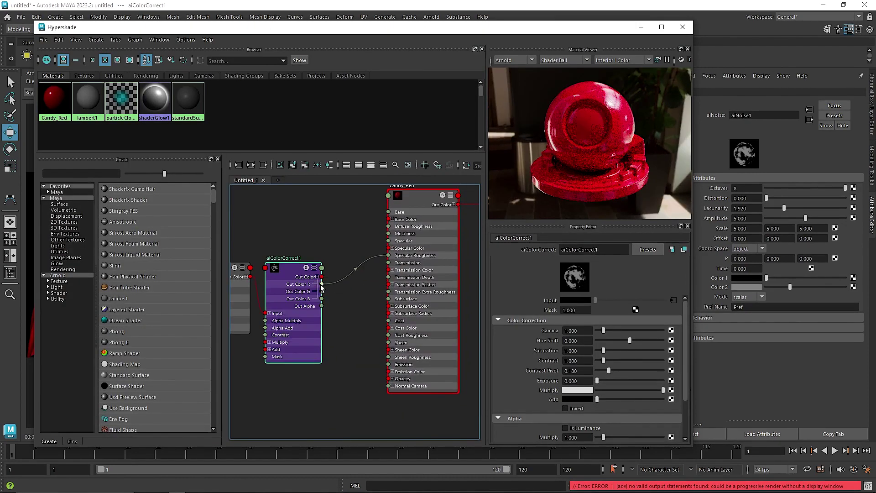
drag(364, 343, 389, 335)
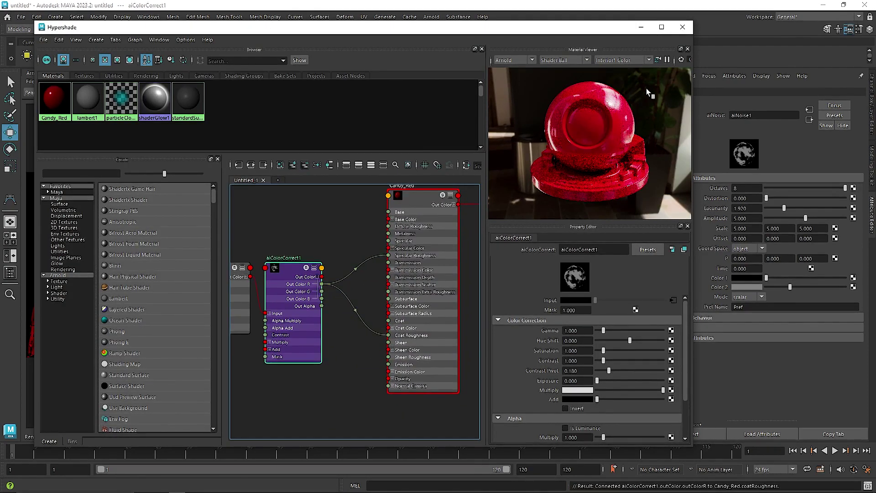
click(682, 26)
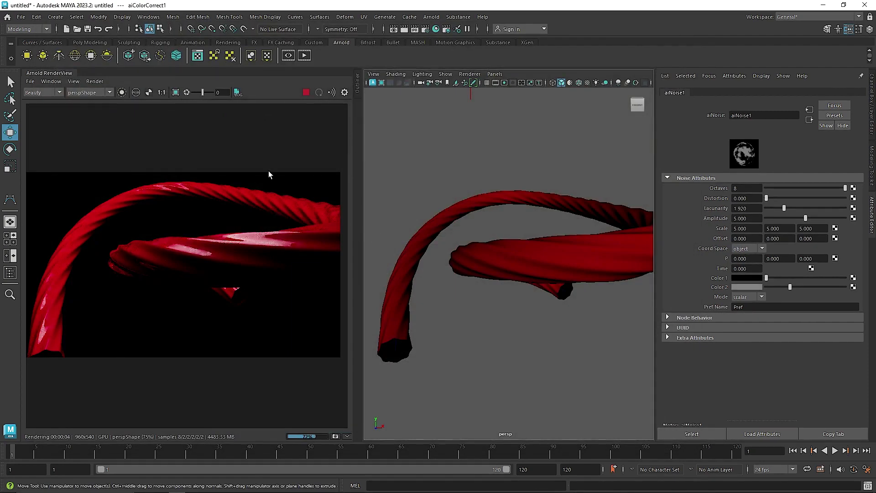
Step: Restrict the Arnold render to a crop region around the highlight on the front of the loop
alt+drag(490, 254, 475, 303)
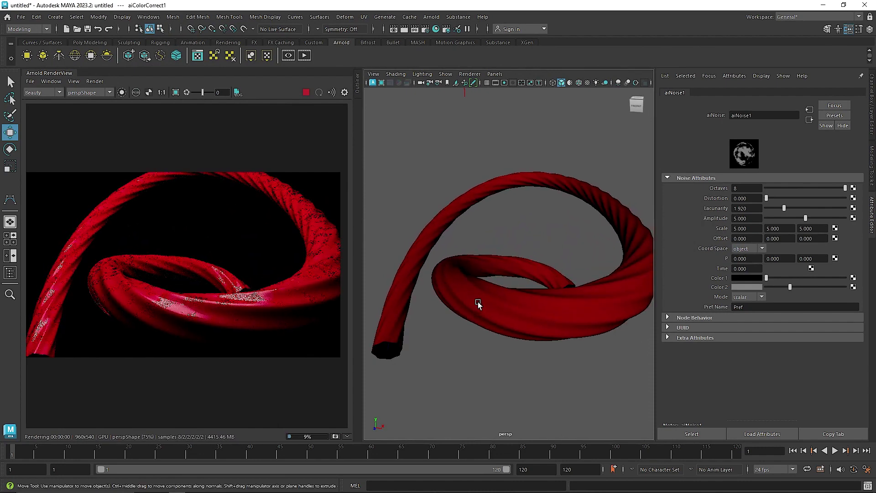
shift+drag(160, 294, 237, 338)
scroll(206, 303, up, 3)
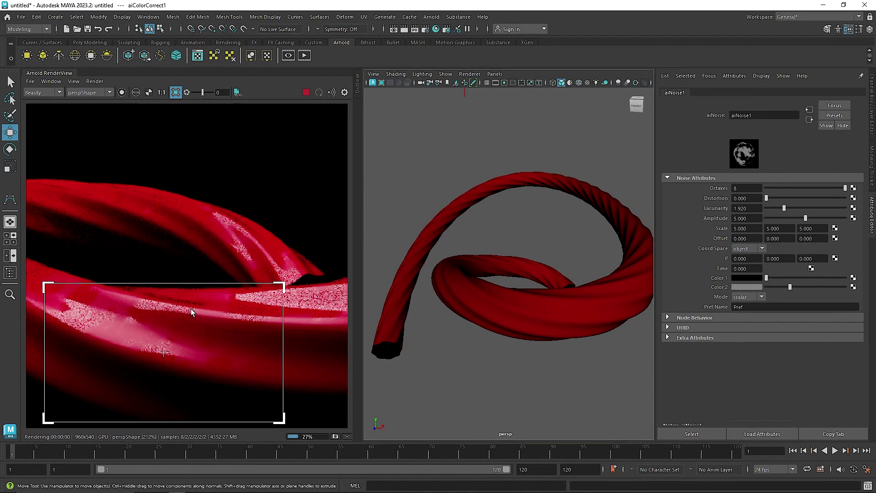
middle_drag(201, 273, 278, 242)
drag(95, 233, 236, 335)
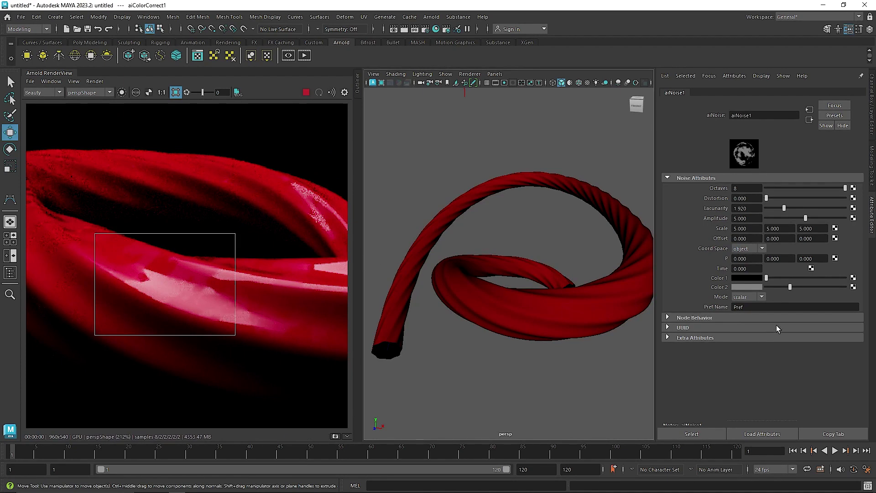
Step: Try aiNoise with darker greys for Color 2, an amplitude of 2, and Color 2 raised to white
drag(783, 288, 760, 292)
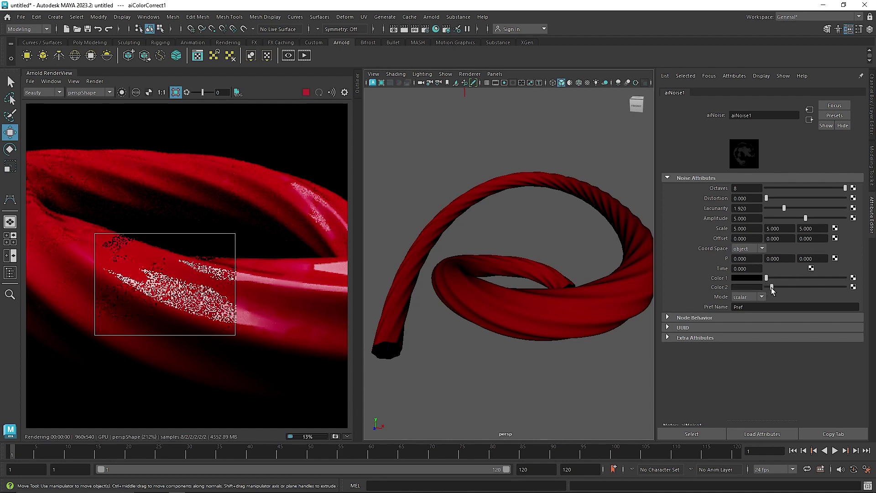
drag(767, 287, 776, 288)
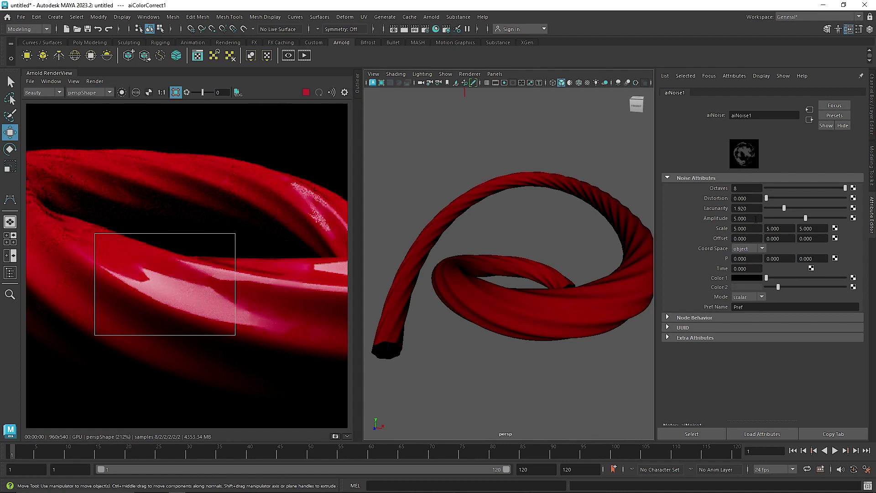
double_click(756, 219)
text(2)
key(Tab)
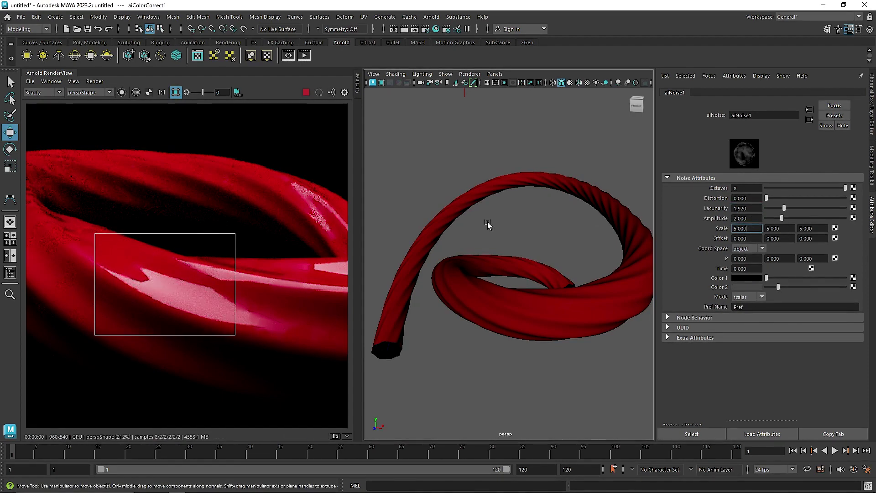
drag(787, 288, 845, 287)
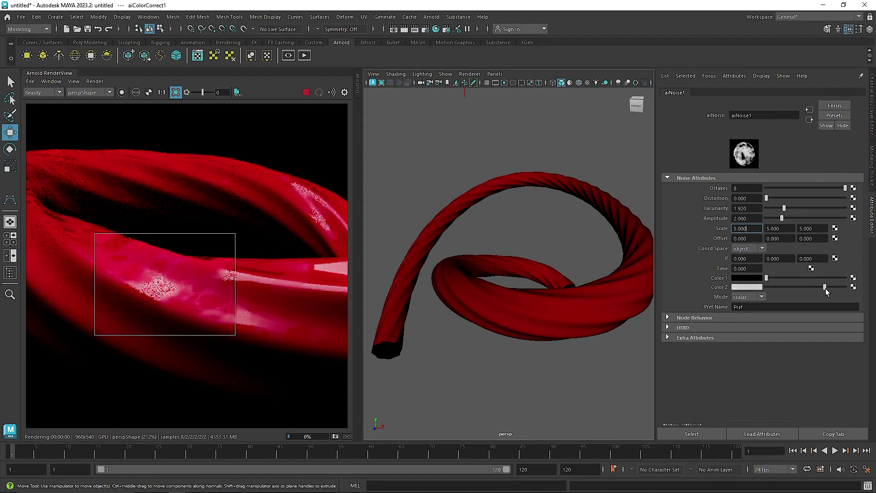
Step: Tighten the render crop around the highlight, set the aiNoise amplitude to 1 and its Color 2 to light grey
scroll(150, 296, up, 2)
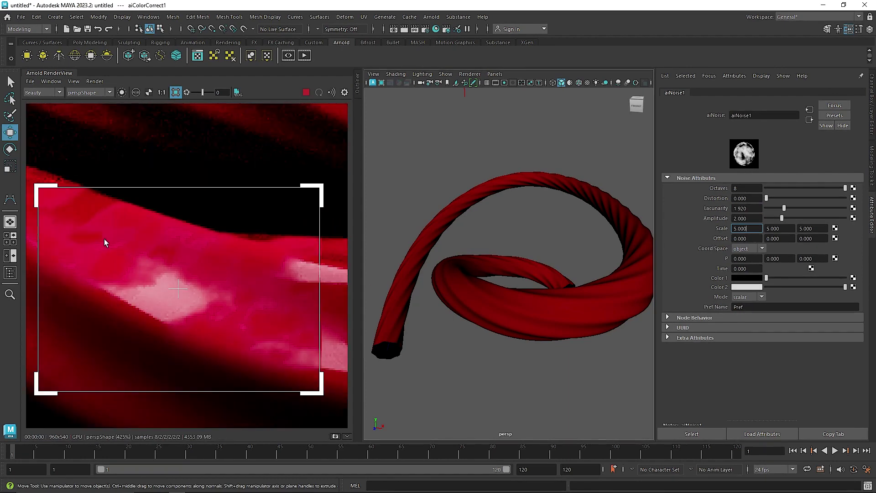
drag(107, 242, 265, 337)
drag(740, 218, 730, 218)
text(1)
click(750, 208)
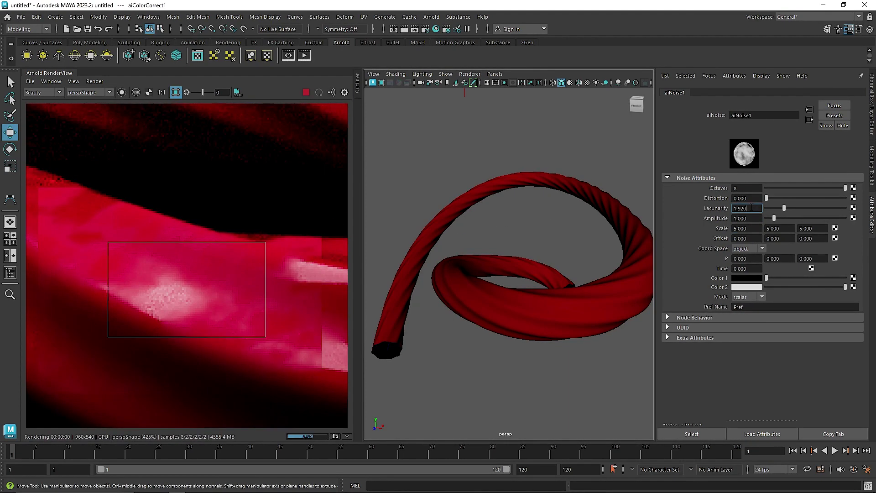
drag(844, 287, 801, 286)
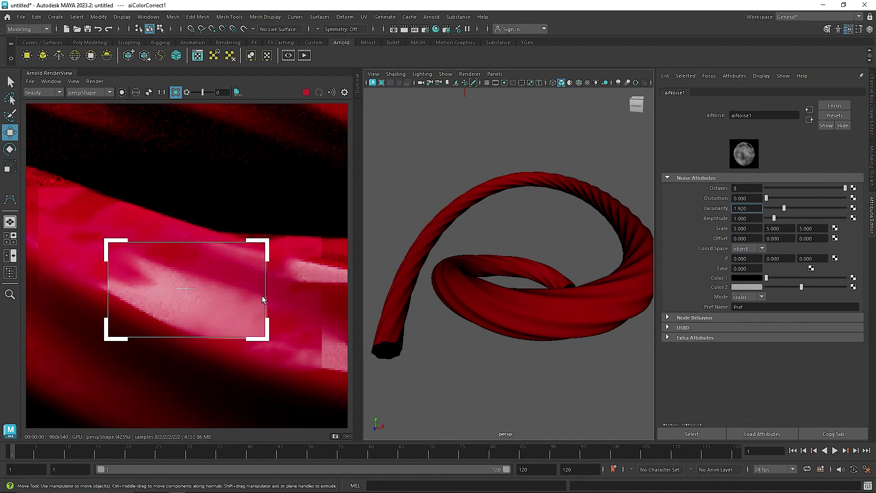
Step: Redraw the crop region over neighbouring parts of the highlight, and turn cropping off to render the full frame
drag(98, 221, 192, 315)
middle_drag(135, 282, 213, 307)
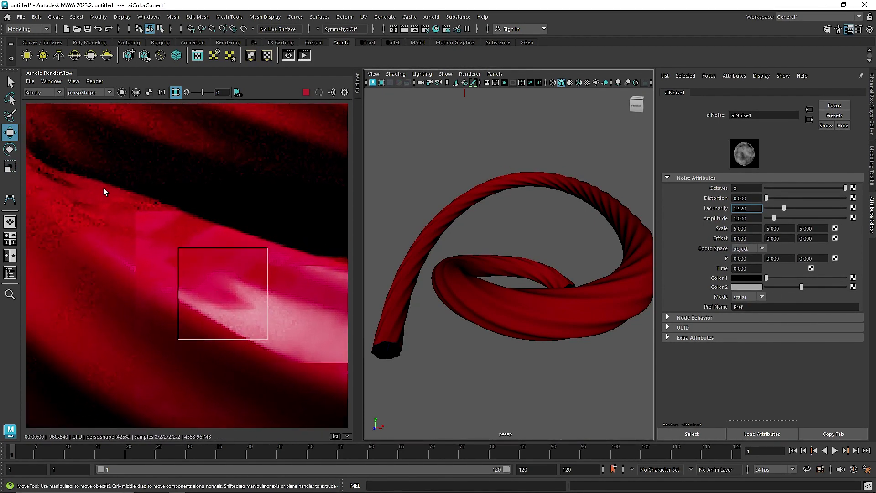
drag(104, 188, 252, 345)
scroll(209, 300, down, 1)
click(175, 92)
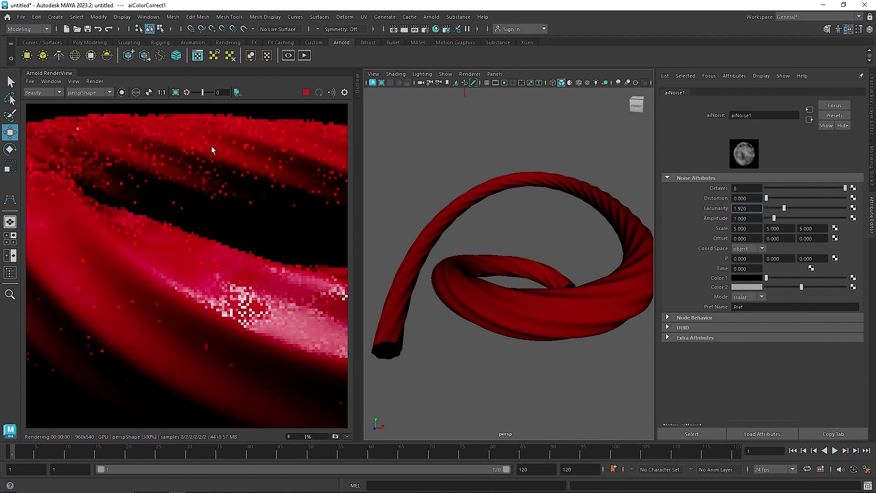
scroll(256, 234, down, 5)
Step: Move a control vertex of the path curve beside the outer bend of the loop to reshape the sweep
alt+drag(466, 264, 385, 320)
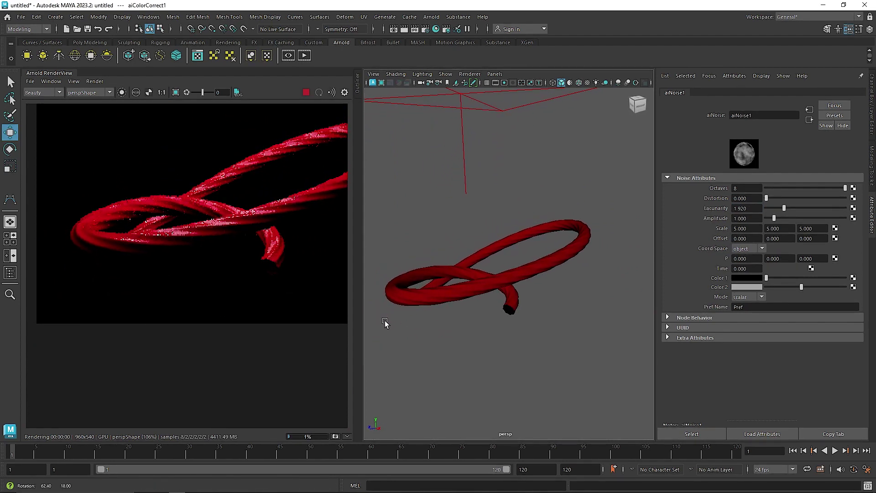
alt+drag(486, 308, 447, 296)
alt+drag(467, 269, 449, 279)
scroll(475, 281, down, 8)
scroll(480, 300, up, 6)
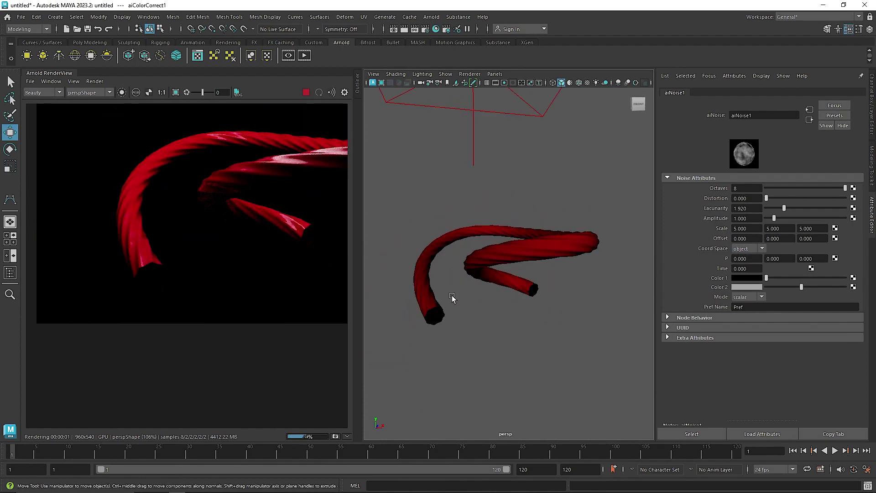
click(434, 316)
right_drag(470, 258, 398, 246)
click(404, 267)
drag(404, 266, 488, 295)
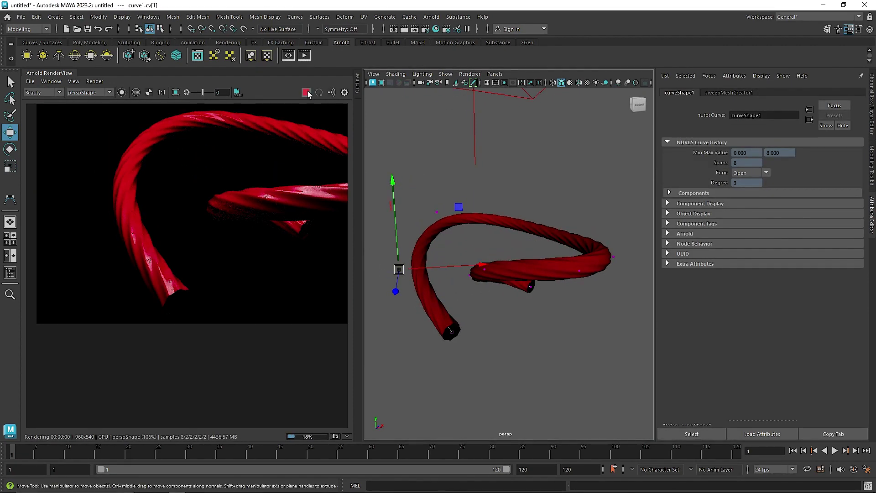
Step: Stop the Arnold render, return to object mode and delete the sweep mesh's construction history
right_drag(472, 201, 509, 168)
click(469, 282)
click(443, 306)
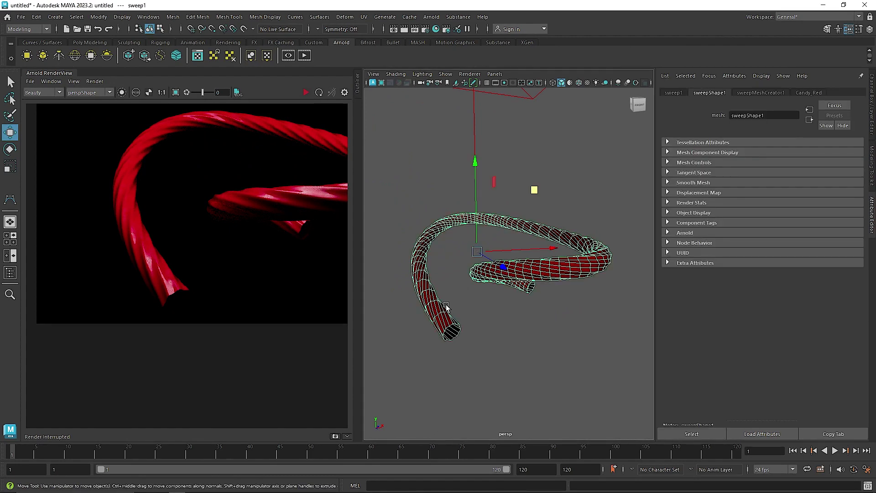
click(90, 42)
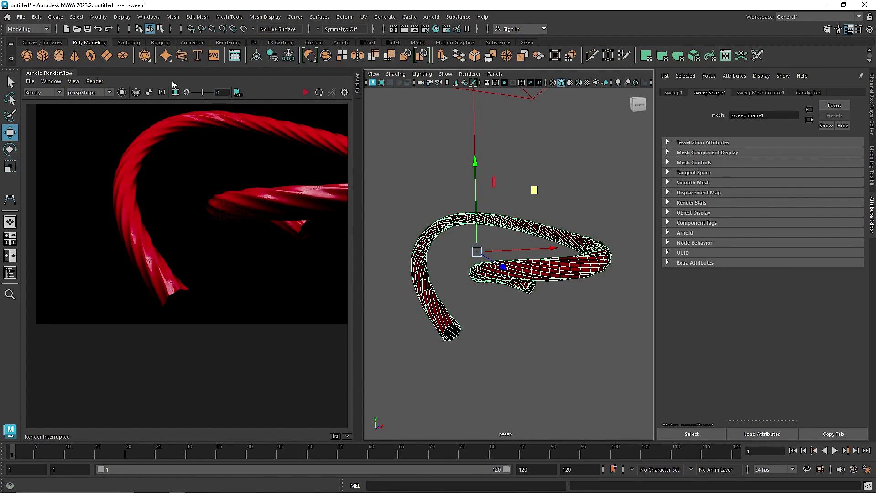
click(272, 57)
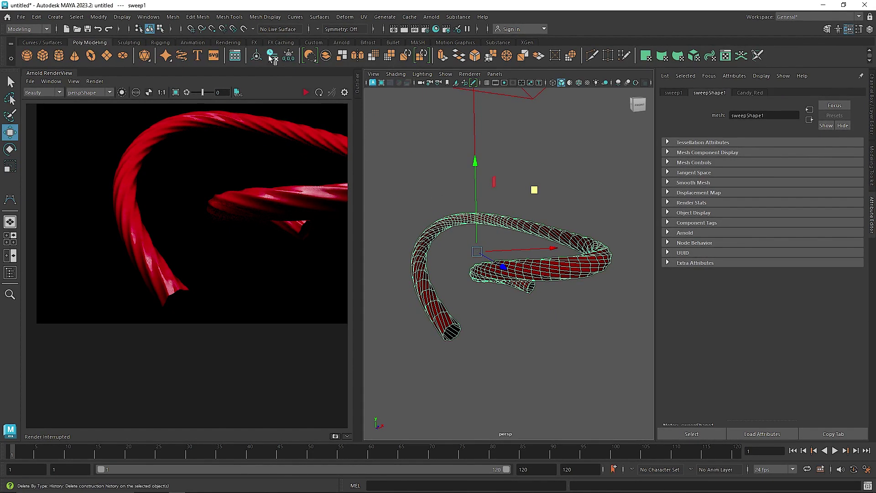
click(36, 17)
mouse_move(92, 126)
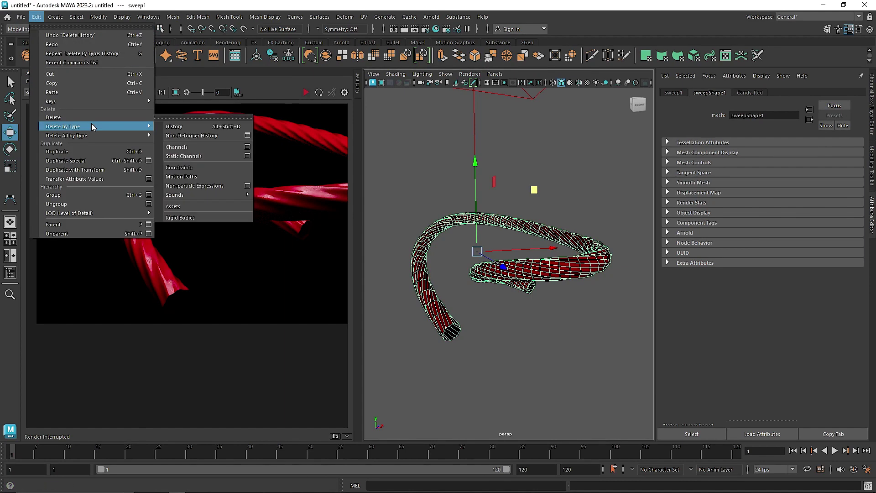
click(180, 127)
Step: Move the original path curve up about 1.13 units away from the mesh and delete it
click(467, 328)
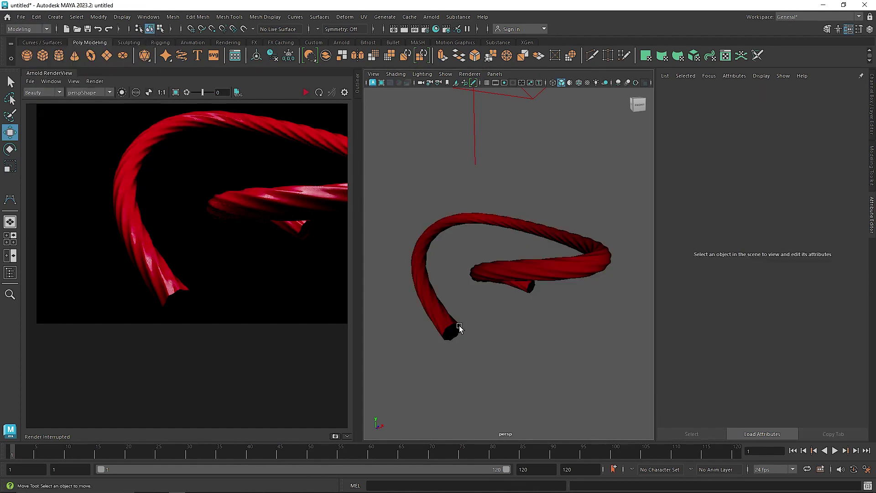
click(451, 331)
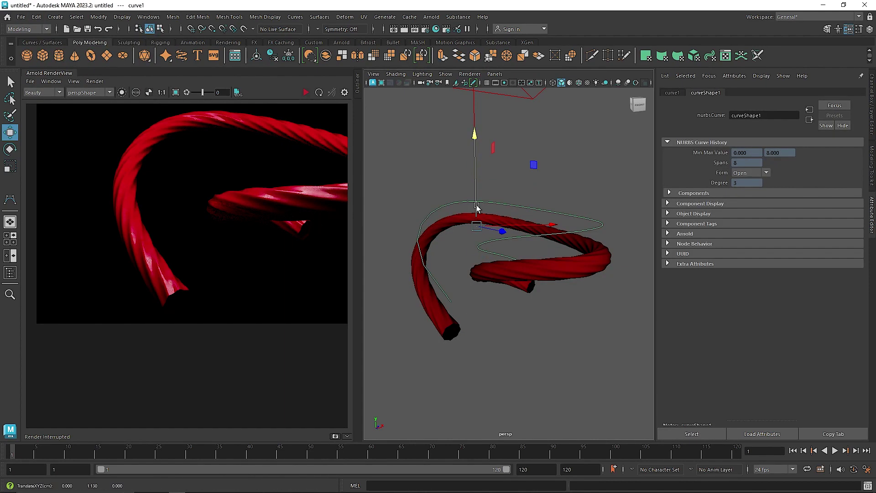
click(476, 207)
Step: Select the border edge loop at the sweep's nearest open end and close it with Fill Hole
click(440, 320)
right_drag(440, 322, 440, 203)
scroll(440, 371, up, 5)
scroll(428, 355, down, 3)
alt+drag(428, 356, 443, 314)
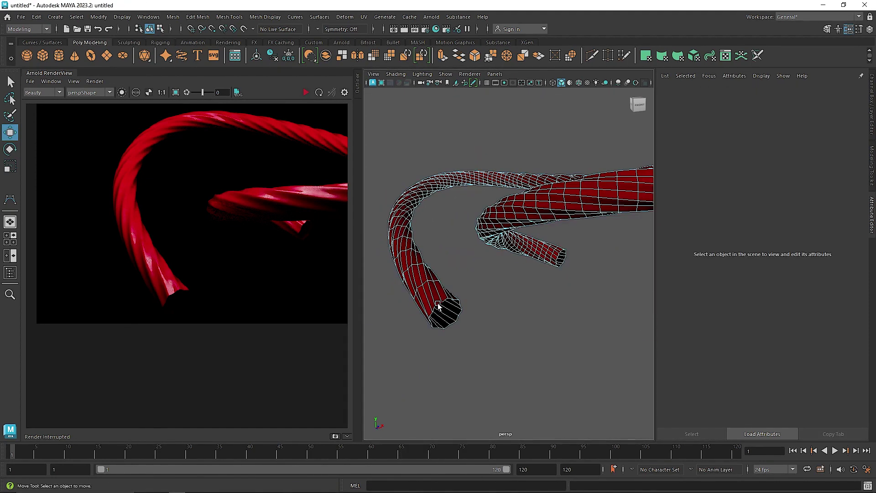
click(438, 306)
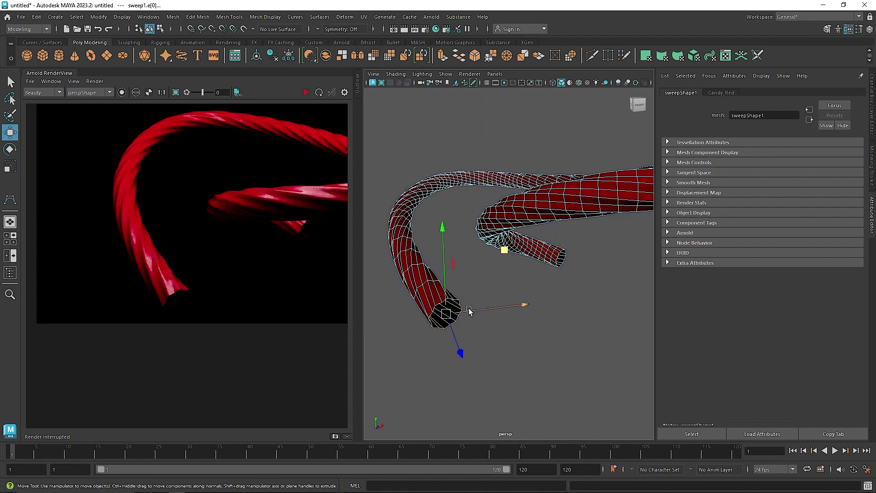
click(176, 19)
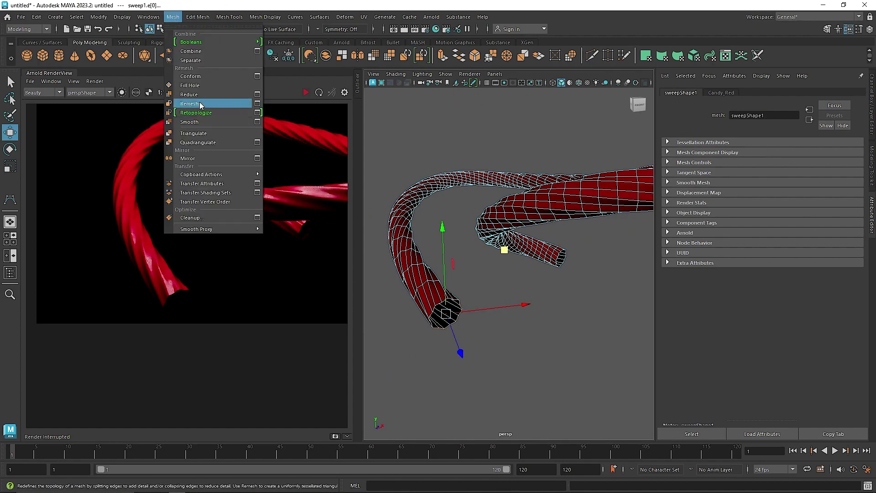
click(200, 85)
Step: Select the border edges at the sweep's opposite open end and cap them with Fill Hole
alt+drag(515, 235, 565, 267)
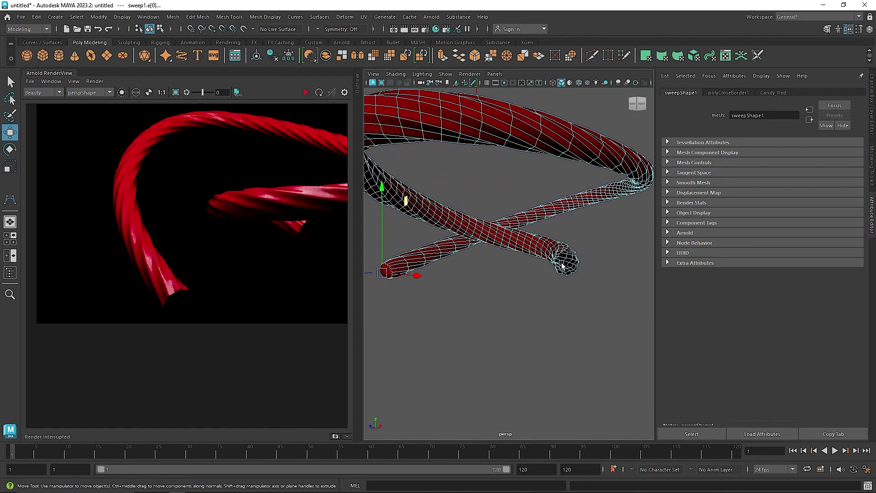
double_click(558, 254)
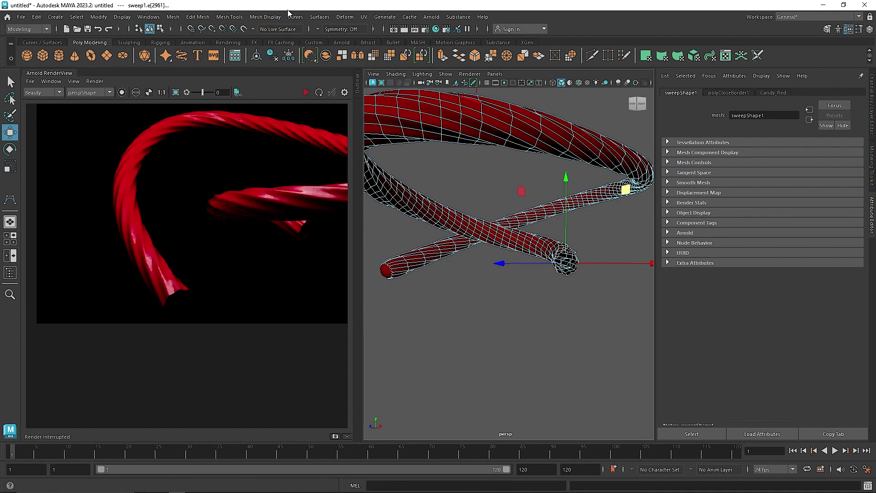
click(173, 17)
click(204, 86)
Step: Extrude one star-shaped cap face as a smaller inset, and extrude it again with a local Z translation of -0.256
alt+drag(428, 256, 400, 269)
alt+middle_drag(400, 269, 522, 270)
right_drag(487, 264, 487, 256)
click(485, 277)
alt+drag(495, 289, 545, 306)
key(f)
scroll(543, 306, down, 5)
scroll(531, 305, up, 3)
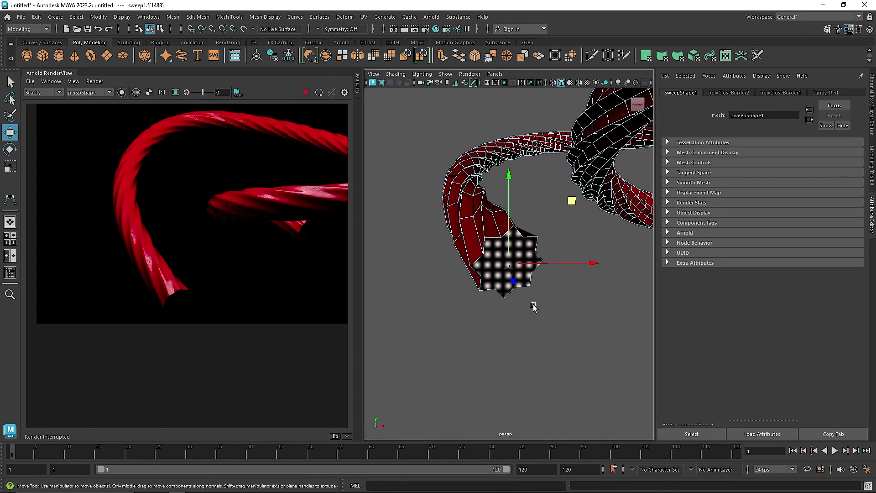
key(ctrl+e)
drag(509, 264, 521, 279)
key(ctrl+e)
Step: Bevel the edges around the recessed end cap with a fraction of 0.2 and 3 segments
right_drag(471, 232, 490, 194)
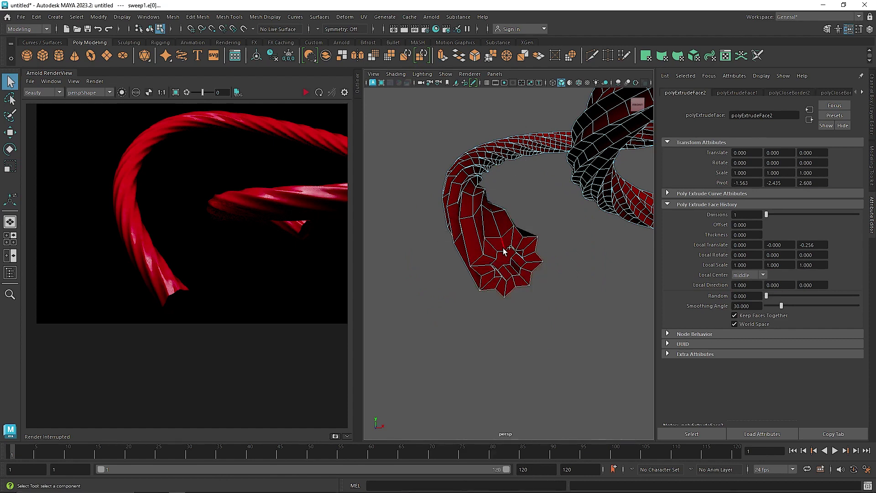
shift+right_drag(510, 262, 554, 265)
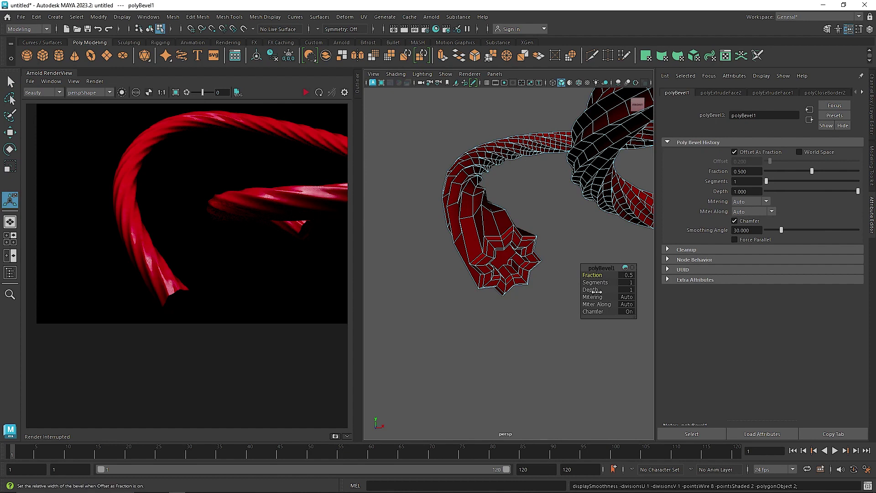
click(626, 274)
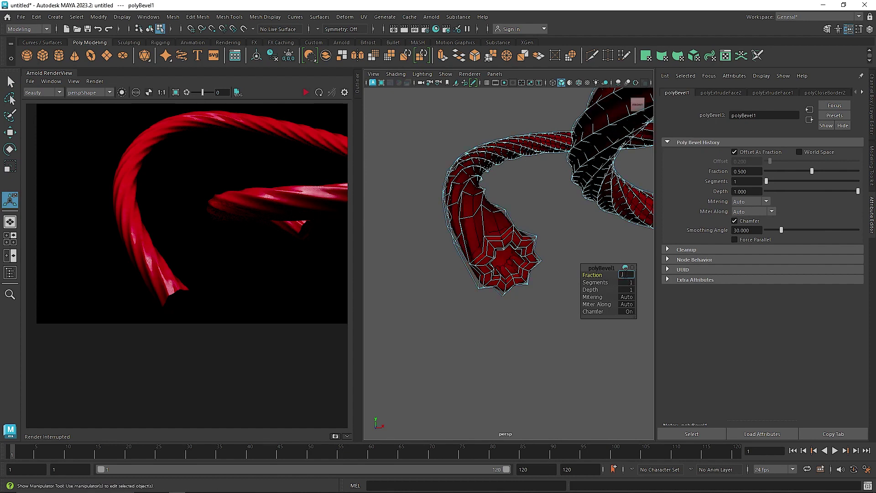
text(0.2)
key(Return)
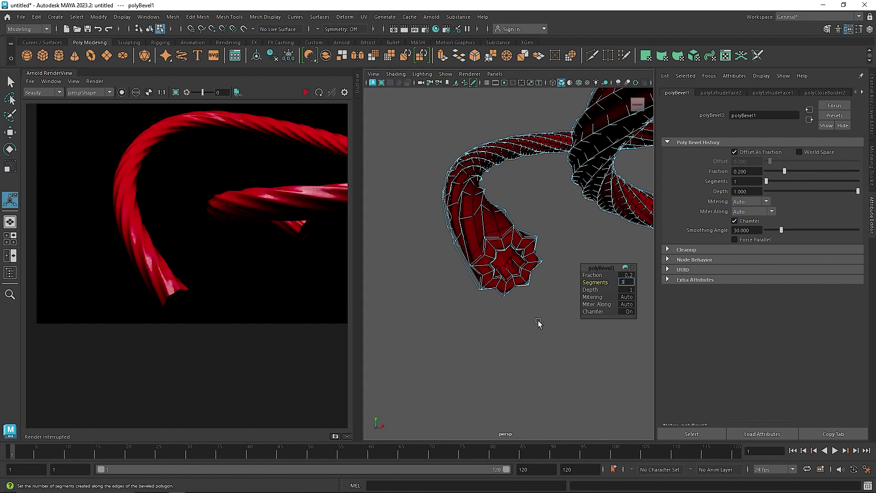
key(Return)
click(553, 315)
Step: Return to object mode and display the sweep mesh shaded with smooth preview
right_drag(509, 268, 560, 228)
click(559, 229)
alt+drag(524, 281, 446, 159)
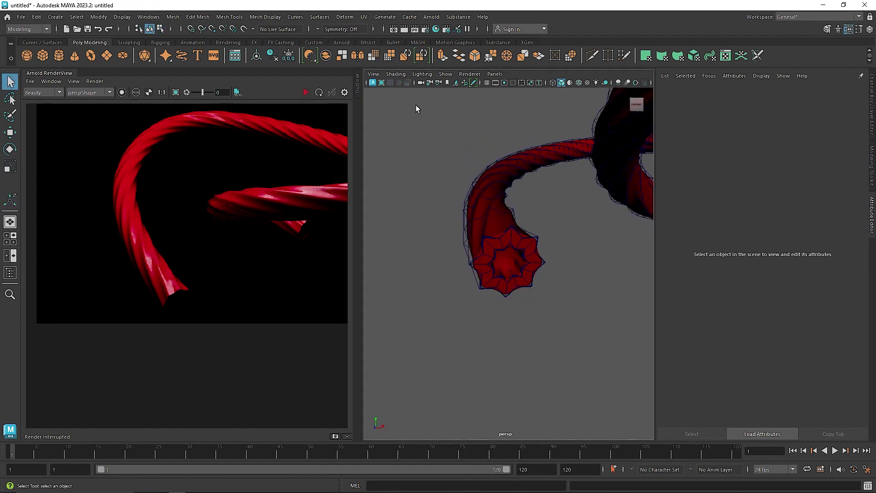
click(504, 172)
key(5)
key(3)
click(559, 224)
Step: Examine the smoothed sweep from several sides, comparing the recessed end with the plain capped end
alt+drag(538, 259, 458, 253)
scroll(505, 251, down, 5)
alt+middle_drag(548, 263, 519, 262)
alt+drag(519, 263, 502, 255)
alt+middle_drag(502, 255, 389, 250)
click(545, 215)
scroll(489, 236, down, 5)
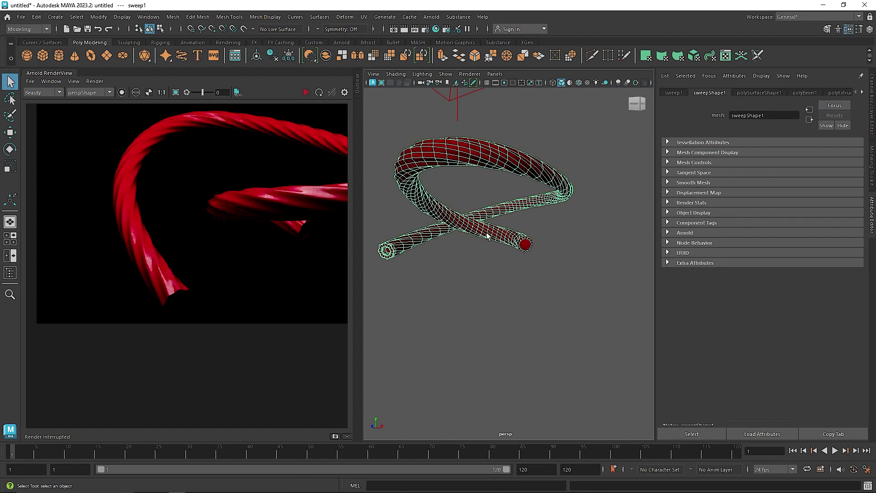
click(487, 255)
alt+drag(487, 254, 463, 235)
scroll(491, 256, up, 5)
Step: Restart the Arnold render with the recessed end of the sweep in view
click(305, 93)
alt+drag(447, 192, 453, 220)
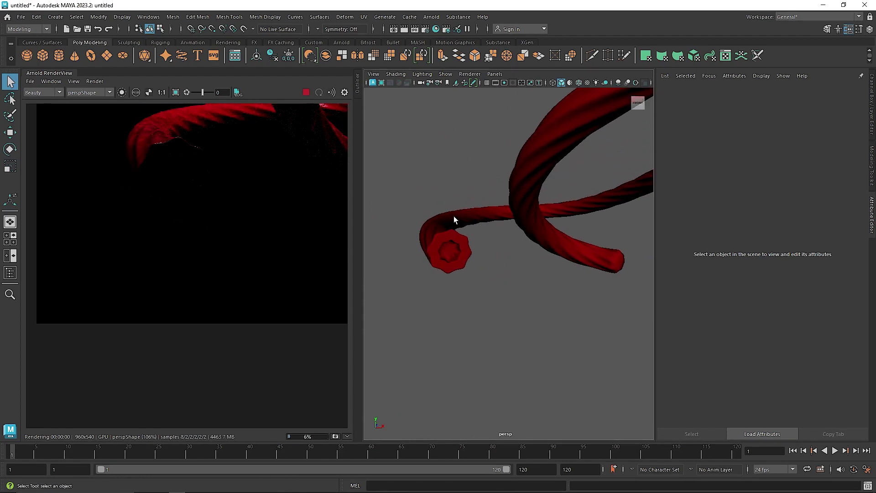
scroll(481, 213, down, 4)
alt+middle_drag(493, 213, 489, 236)
Step: Open the Outliner, select aiAreaLight1, and move and rotate it to light the loop from the front
key(F8)
key(w)
scroll(506, 135, down, 5)
scroll(479, 150, down, 3)
drag(517, 165, 497, 226)
alt+drag(507, 192, 492, 182)
click(359, 89)
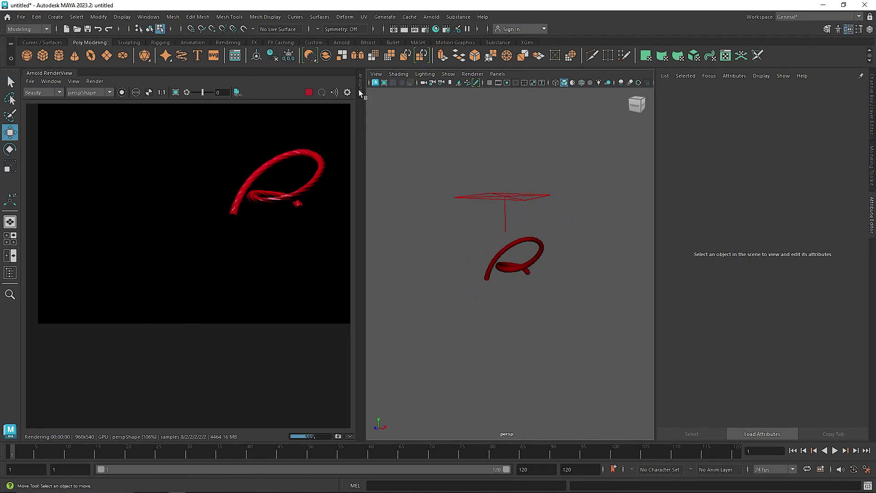
click(358, 90)
click(401, 147)
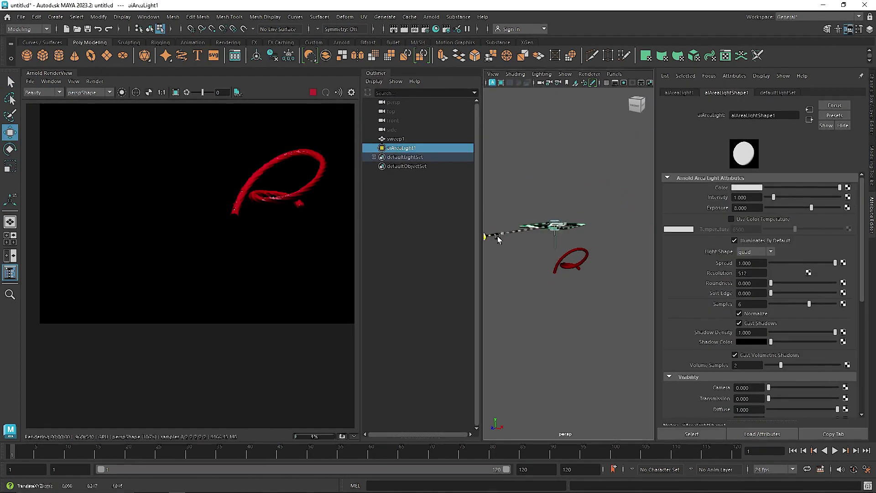
key(e)
drag(520, 219, 499, 210)
Step: Examine the relit sweep and its recessed end up close and as a whole in the Arnold render
scroll(625, 297, up, 5)
alt+drag(625, 298, 534, 262)
scroll(538, 267, up, 8)
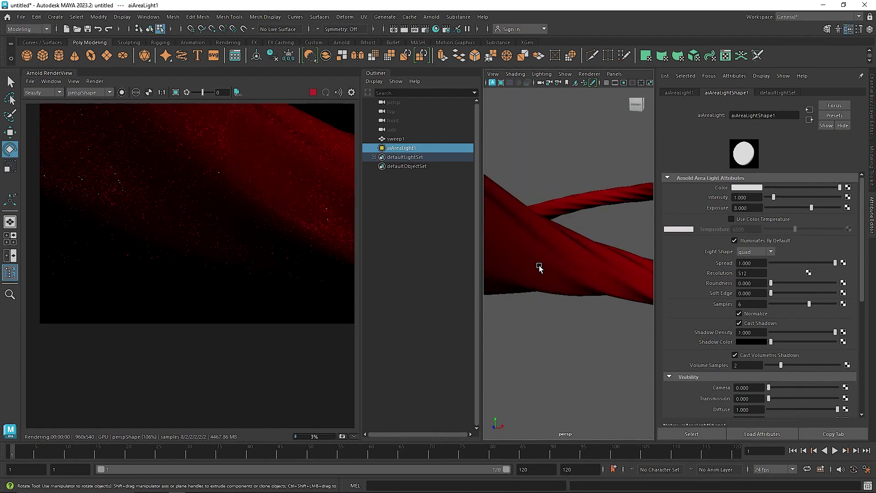
scroll(540, 264, up, 3)
scroll(541, 263, down, 8)
scroll(541, 263, up, 5)
scroll(541, 263, down, 5)
scroll(542, 263, up, 8)
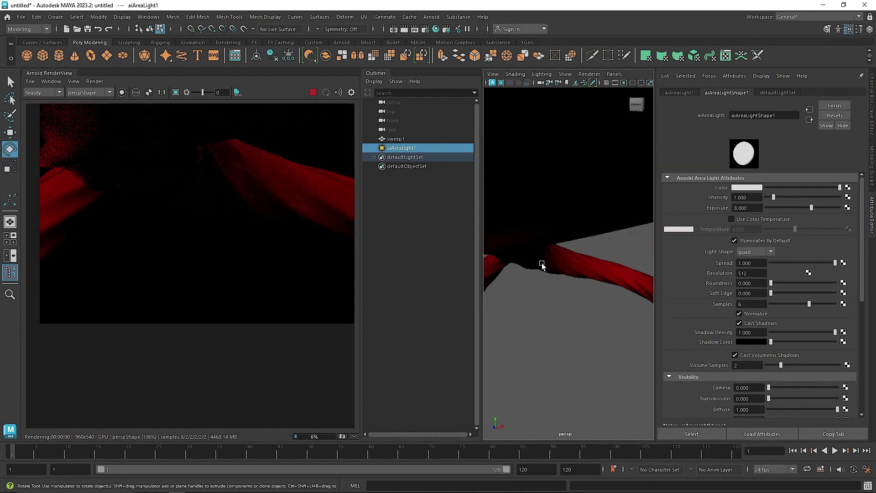
scroll(542, 265, down, 6)
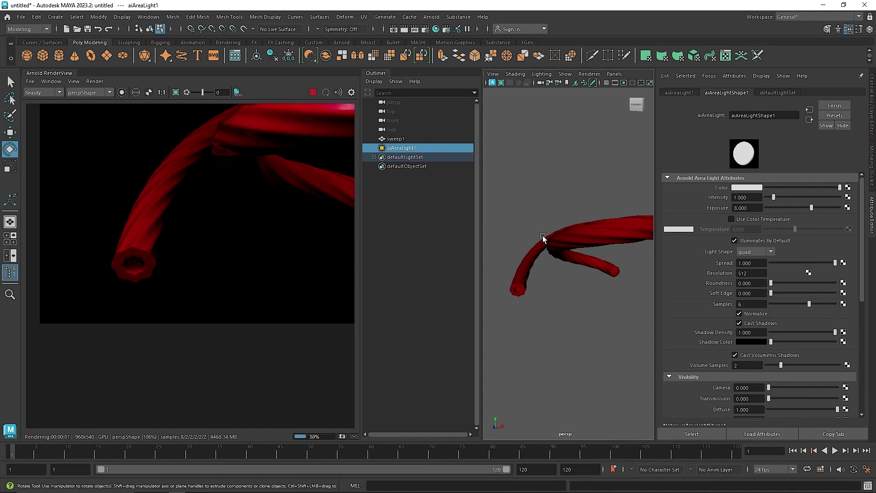
alt+drag(540, 236, 537, 283)
scroll(543, 284, down, 8)
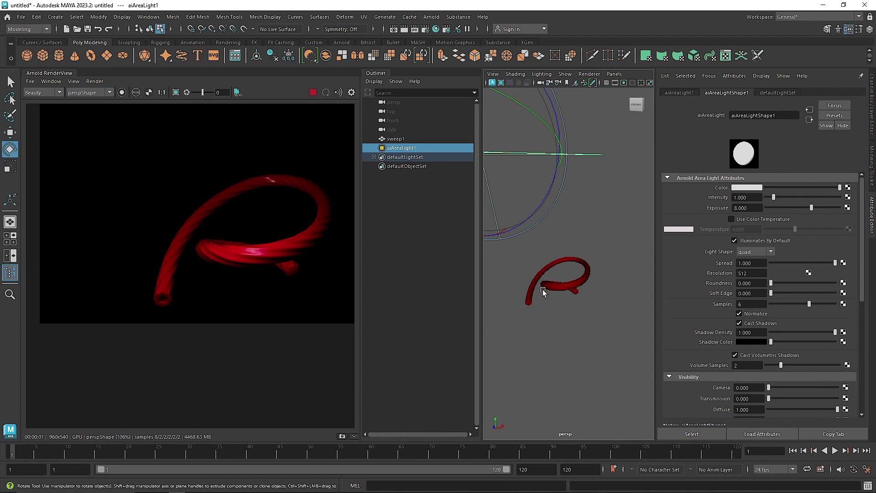
Step: Close the docked Arnold RenderView to enlarge the perspective view
right_click(54, 73)
click(67, 109)
scroll(335, 228, down, 2)
Step: Switch to the Select tool in object mode and select the sweep mesh
alt+drag(352, 227, 386, 369)
key(q)
right_drag(398, 301, 484, 210)
click(484, 210)
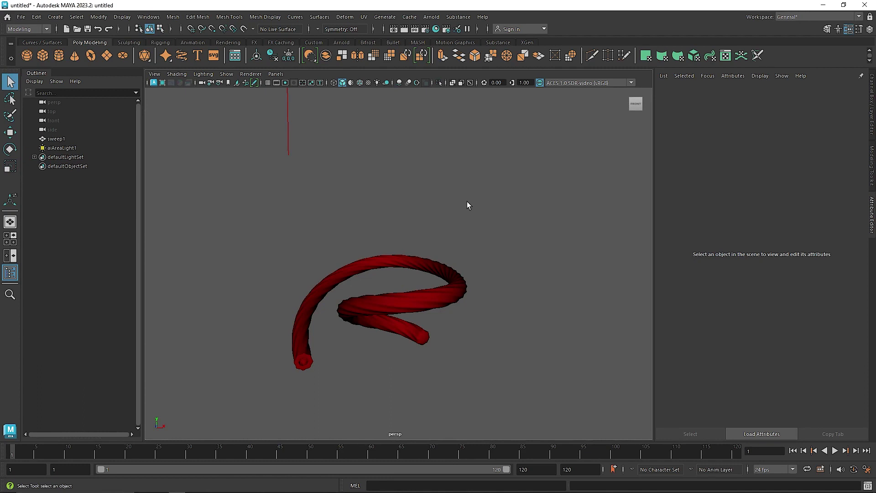
drag(458, 199, 327, 354)
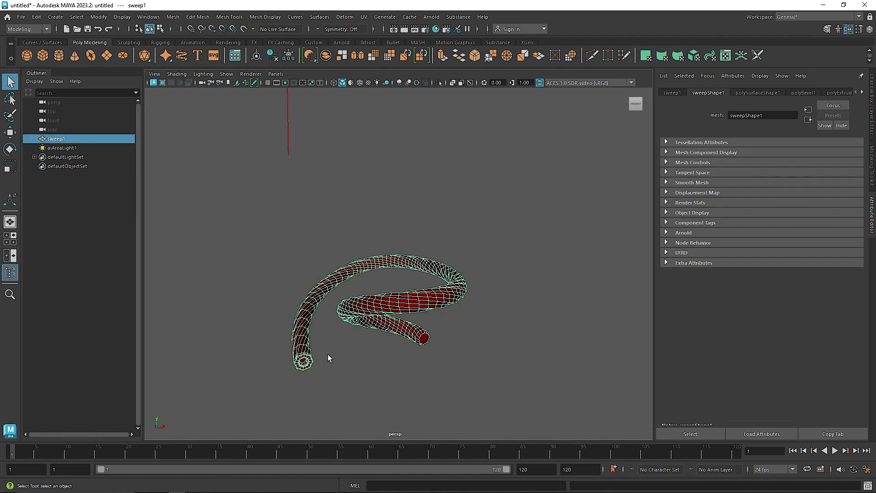